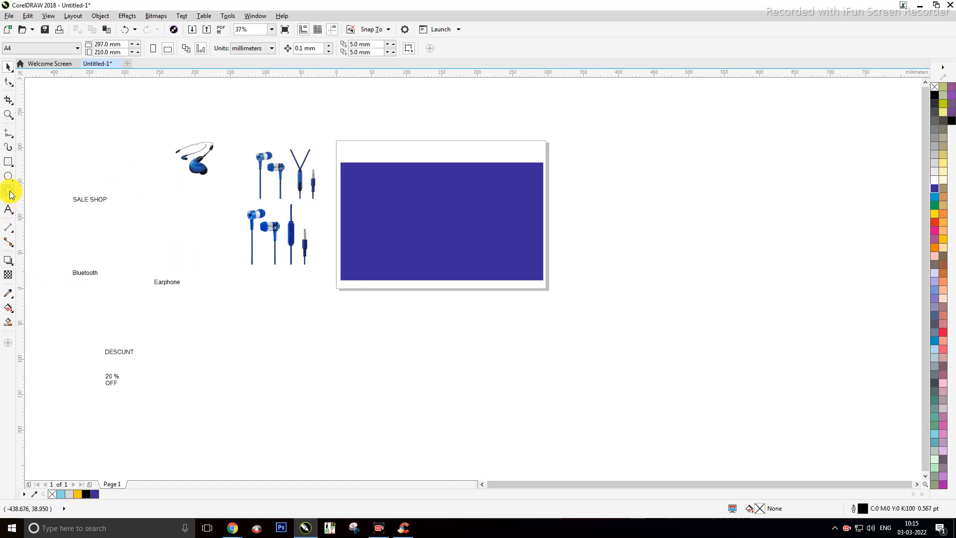
Draw a six-sided polygon on the empty area beside the page and scale it to about 108 × 124 mm.
left_click(9, 191)
left_click_drag(634, 234, 709, 288)
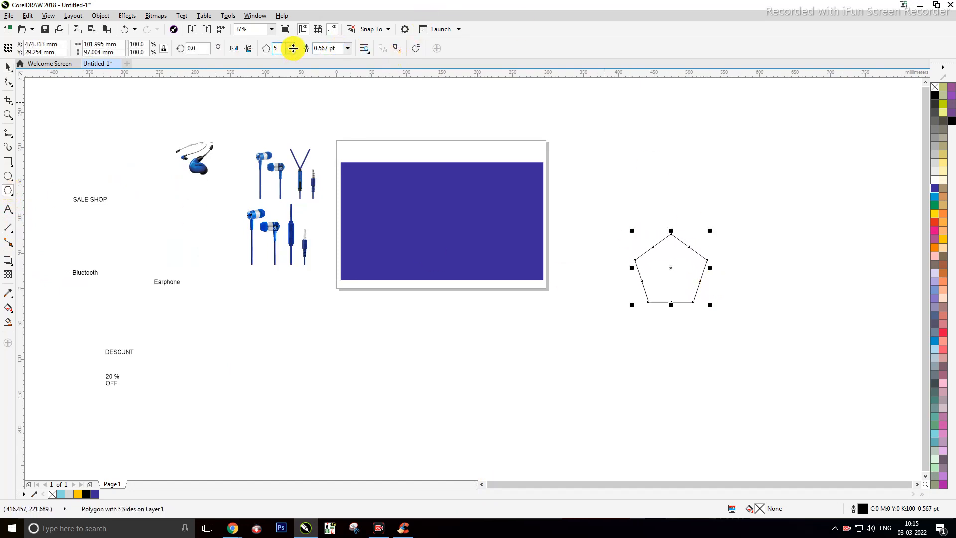
left_click(292, 46)
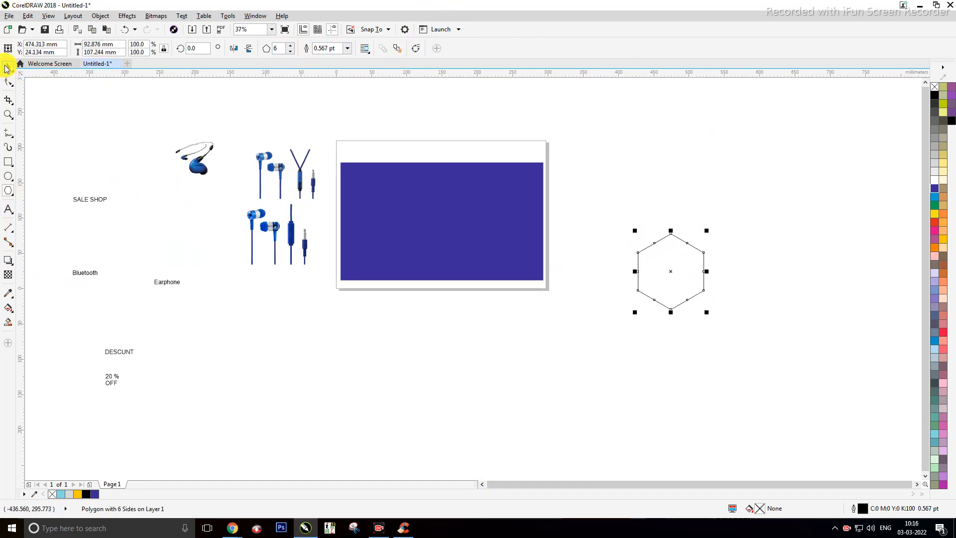
left_click(7, 69)
left_click(702, 287)
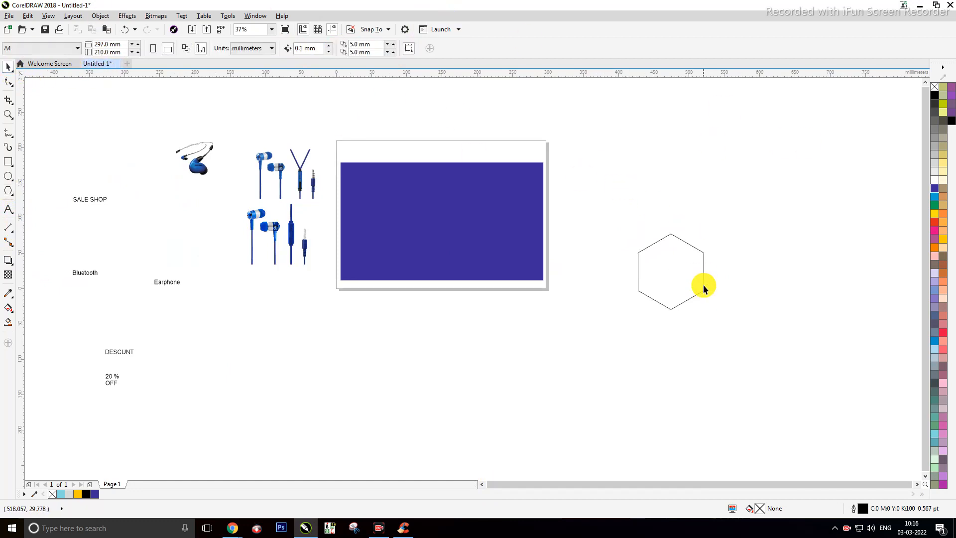
left_click(674, 272)
mouse_move(706, 227)
left_mouse_down()
mouse_move(718, 222)
mouse_move(710, 221)
left_mouse_up()
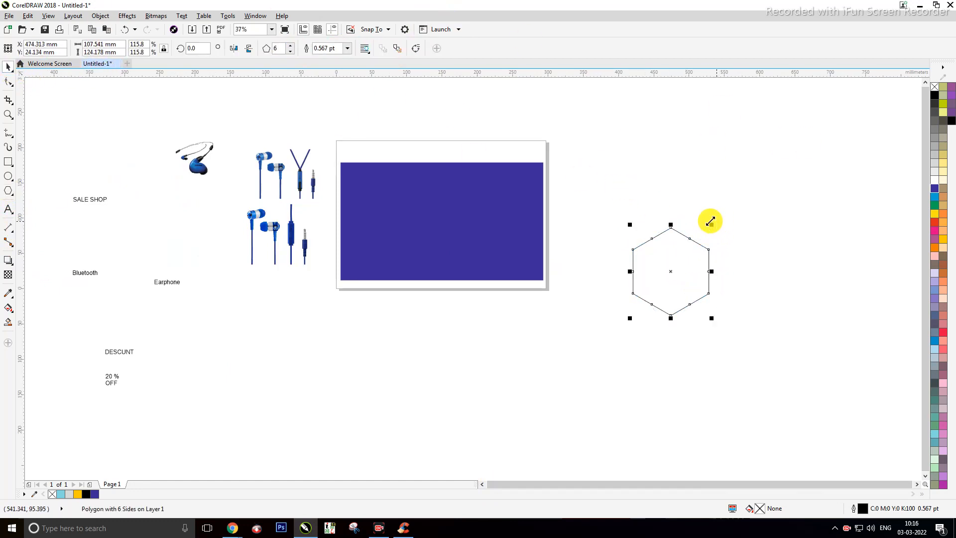
left_click(751, 227)
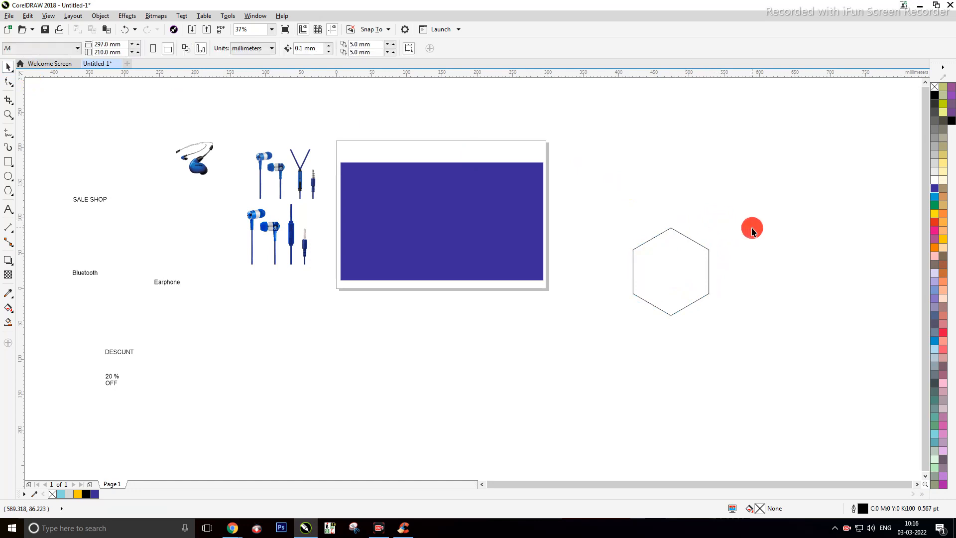
Give the hexagon a light yellow fill and outline (C0 M0 Y60 K0) and place it on the blue rectangle's right half.
left_click(687, 281)
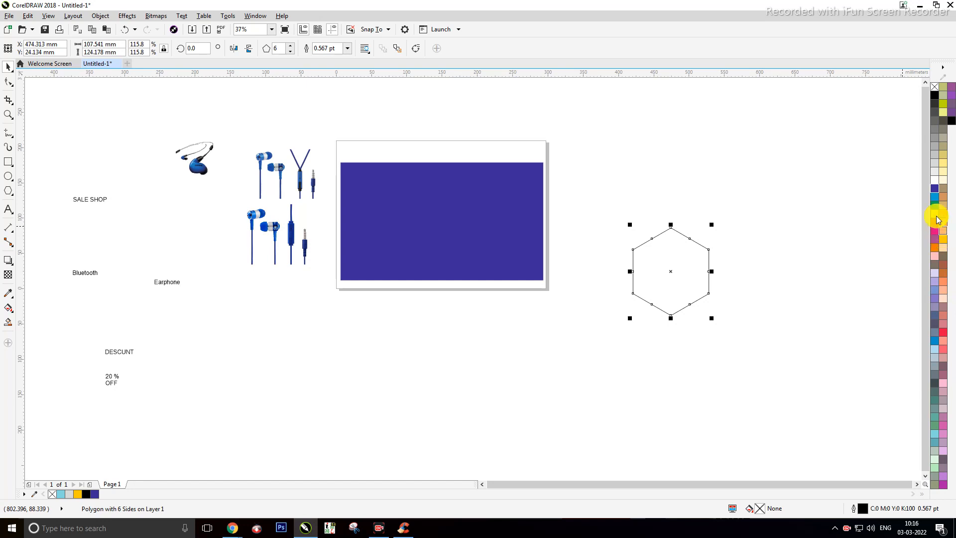
left_click(943, 166)
right_click(943, 166)
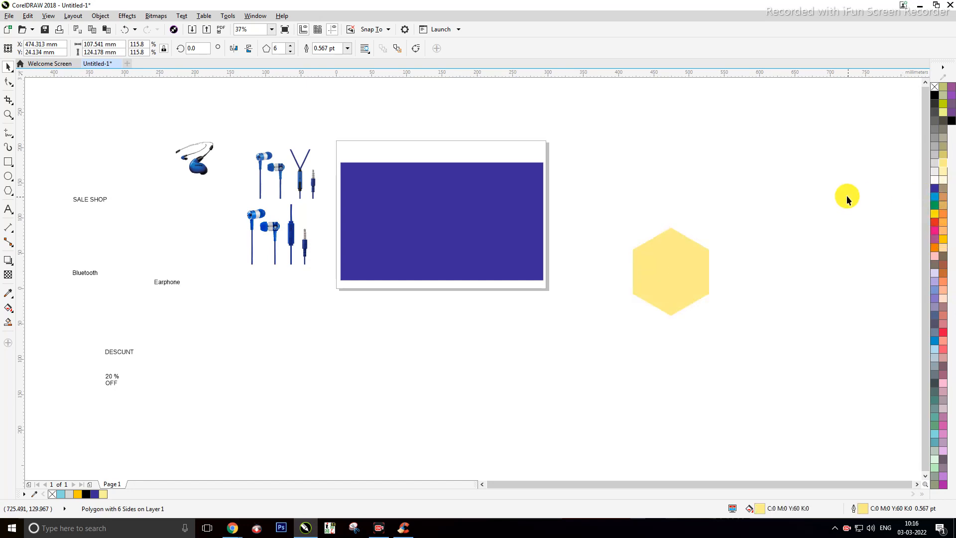
left_click_drag(674, 279, 504, 238)
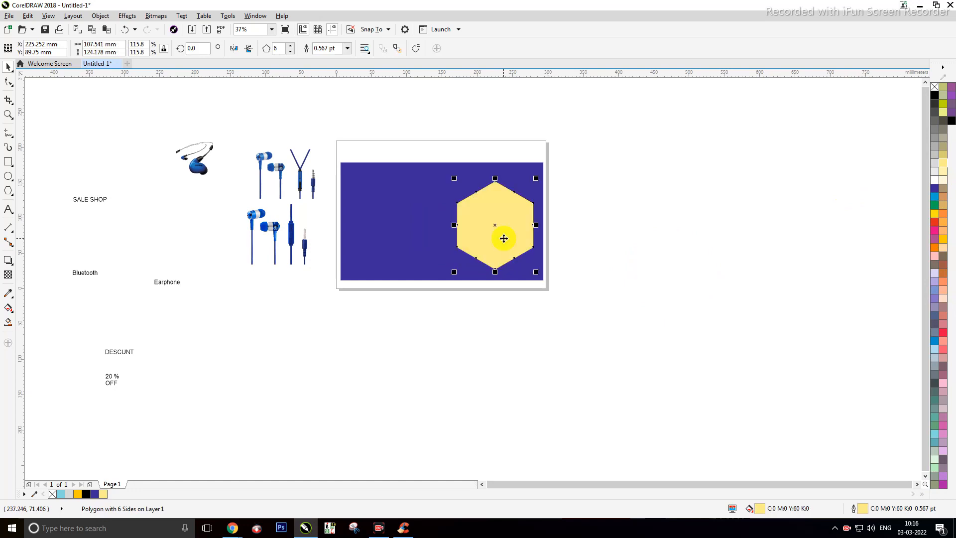
left_click(601, 206)
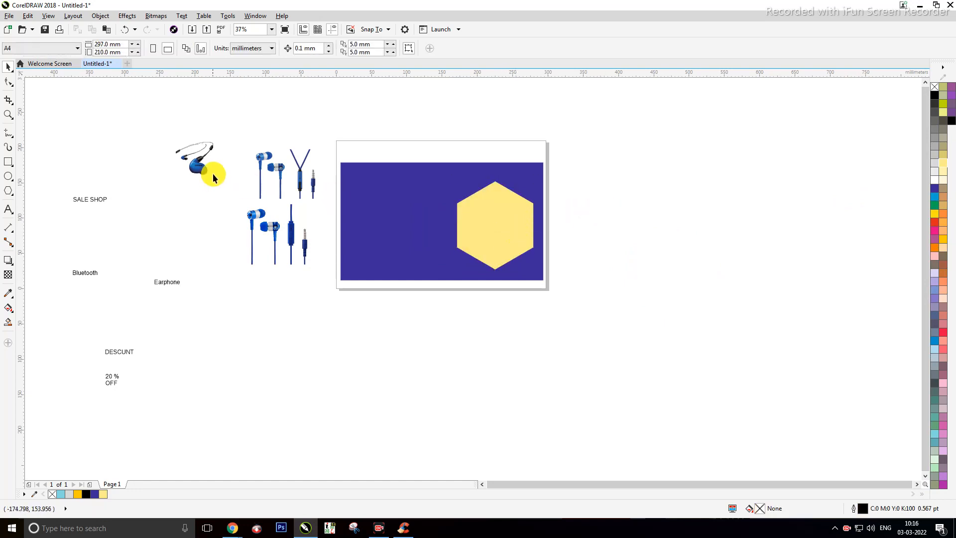
Add a horizontal black Multiply drop shadow to the yellow hexagon with opacity 55 and feathering 15.
left_click_drag(467, 198, 546, 282)
left_click(7, 261)
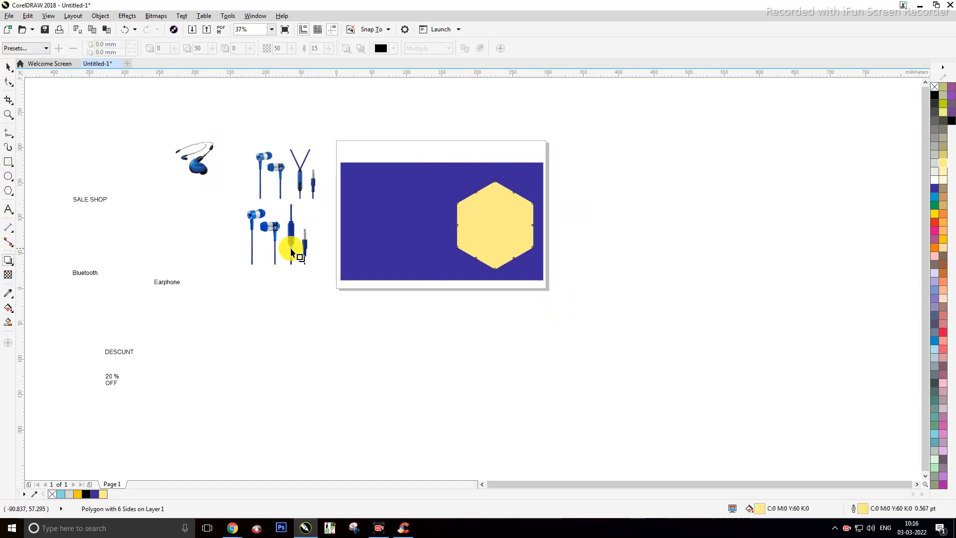
left_click_drag(457, 225, 532, 226)
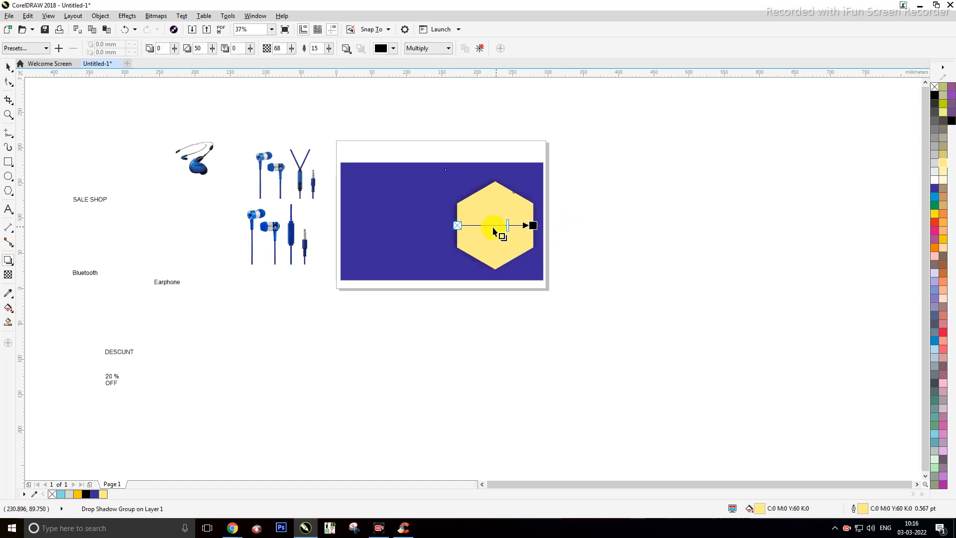
scroll(508, 223, "up", 2)
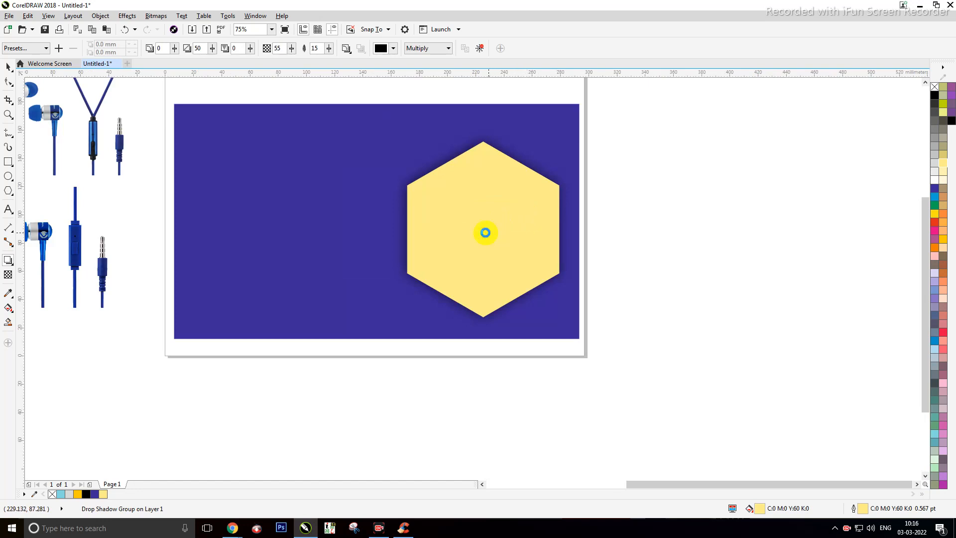
scroll(488, 230, "down", 2)
left_click(597, 210)
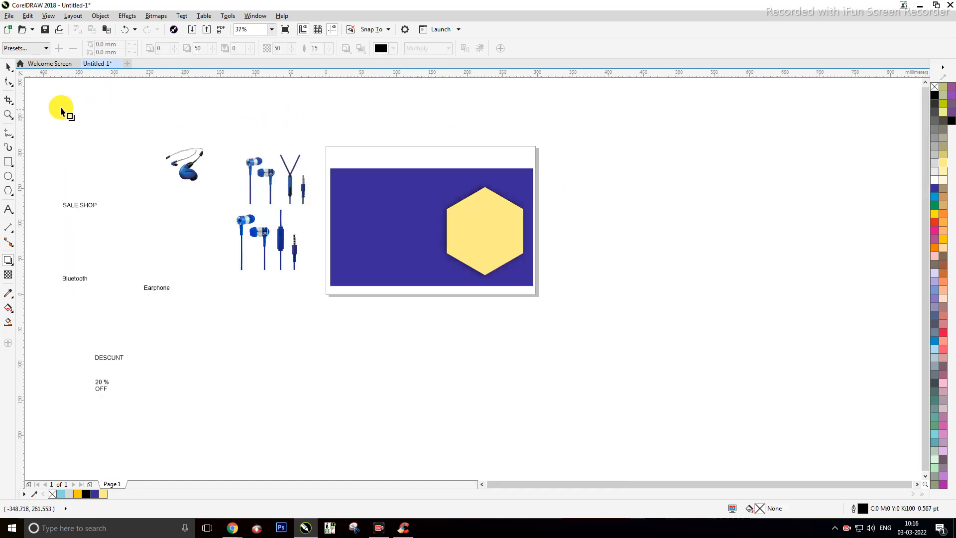
Select the blue rectangle together with the shadowed hexagon and move them slightly up on the page.
left_click(8, 67)
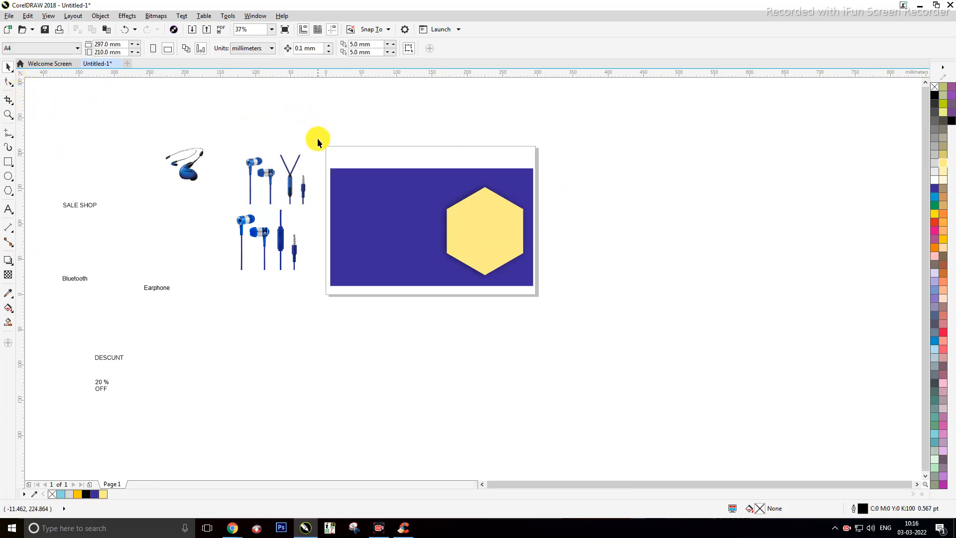
left_click_drag(566, 289, 564, 290)
mouse_move(457, 229)
left_mouse_down()
mouse_move(548, 188)
mouse_move(576, 193)
mouse_move(467, 226)
mouse_move(457, 219)
left_mouse_up()
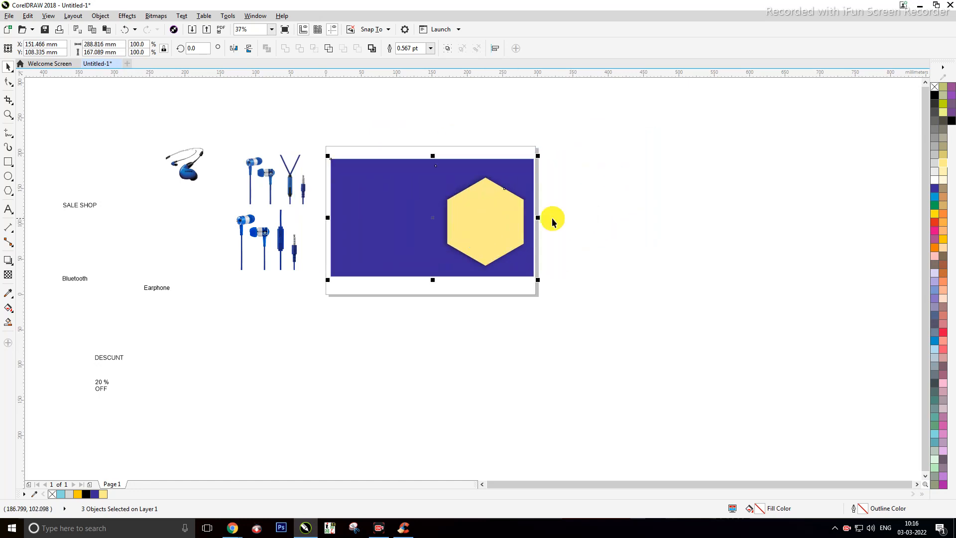
left_click(551, 227)
Narrow the yellow hexagon slightly by pulling in its right side.
left_click(510, 226)
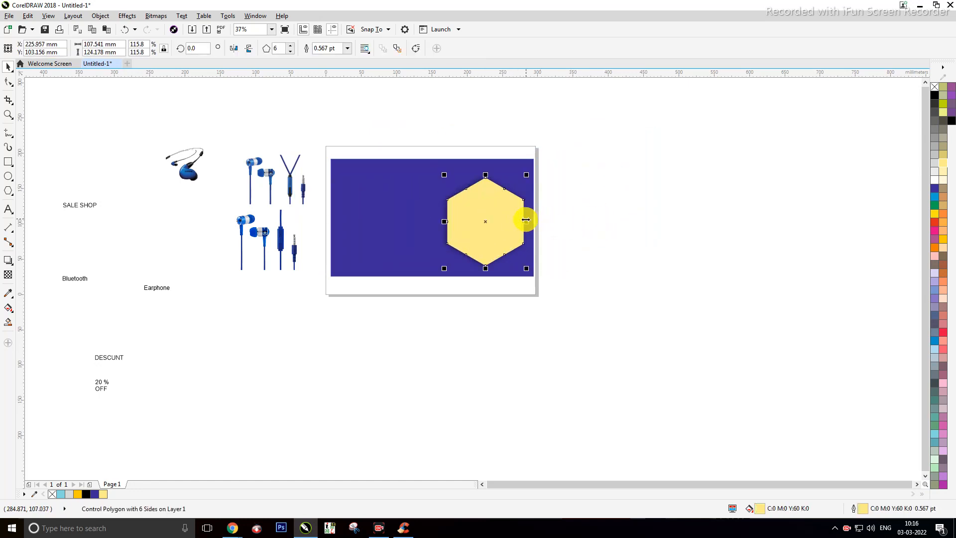
left_click_drag(522, 221, 518, 220)
key("Escape")
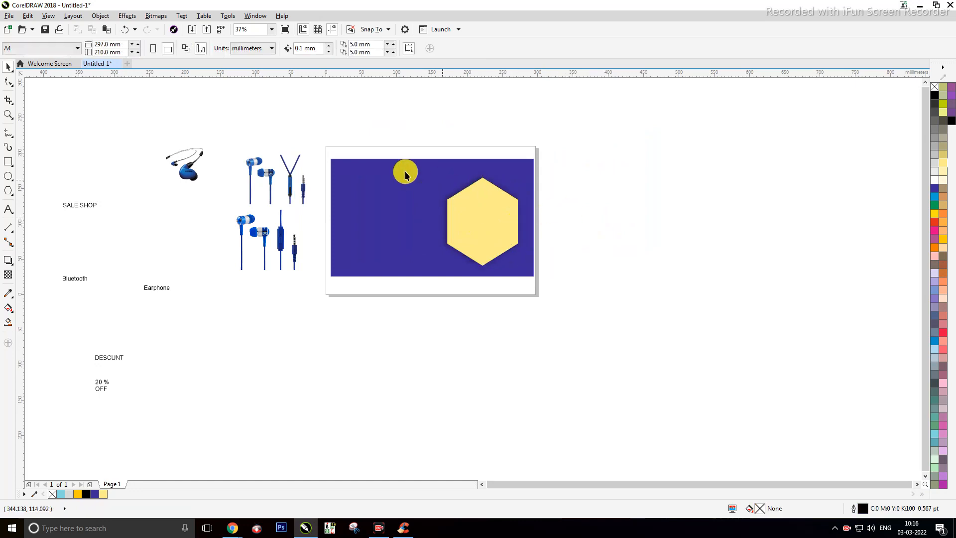
Nudge the blue rectangle and hexagon together a little further up the page.
left_click_drag(312, 136, 559, 279)
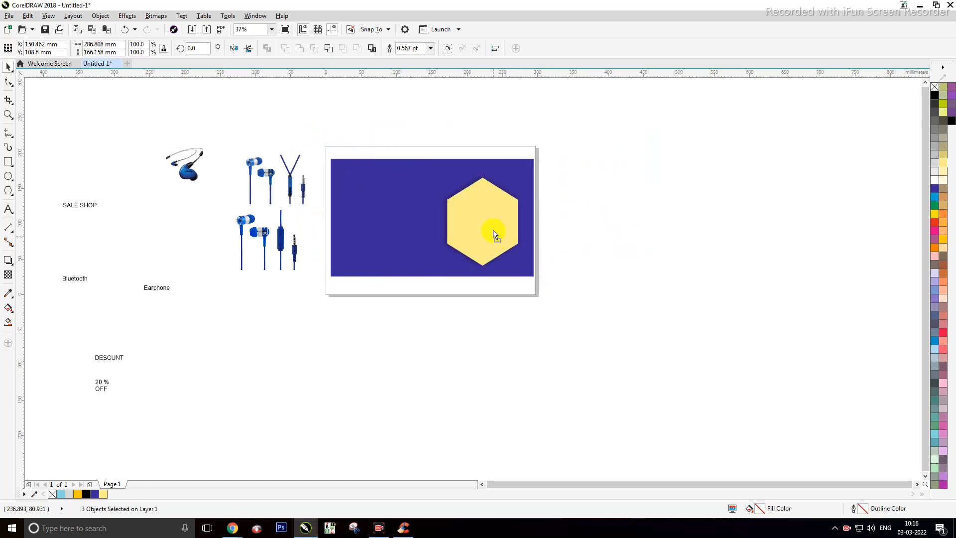
left_click_drag(494, 234, 495, 235)
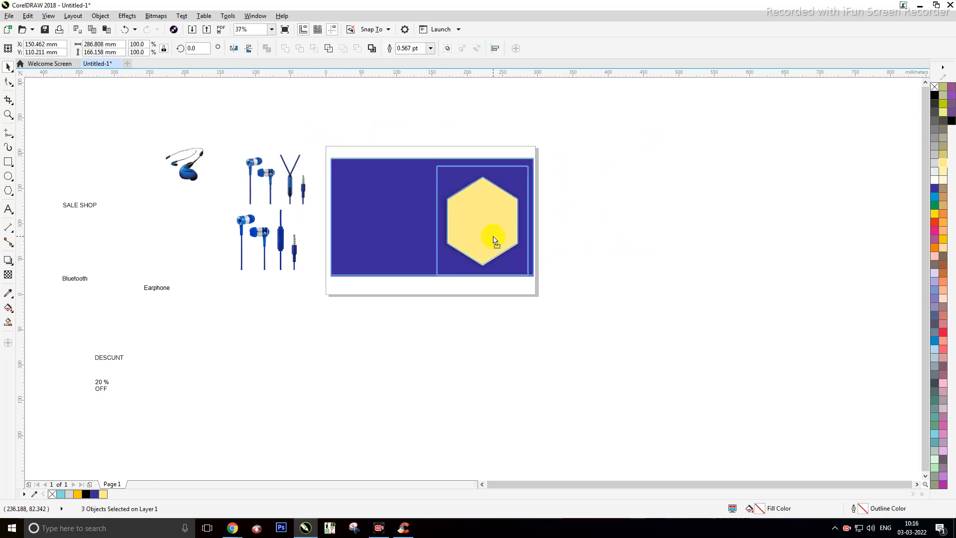
left_click(570, 228)
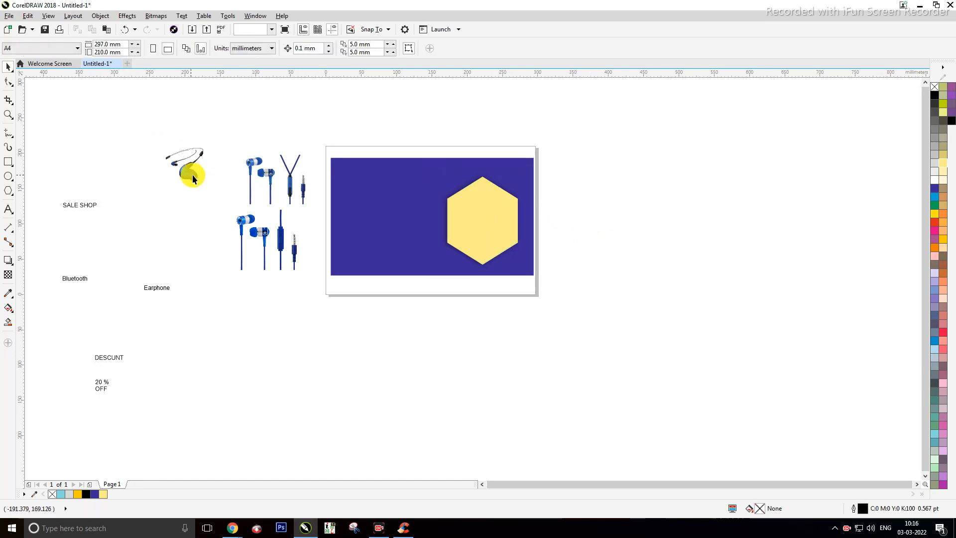
Move the neckband earphone image onto the hexagon, bring it to the front and enlarge it to about 74 × 70 mm.
left_click_drag(192, 175, 487, 237)
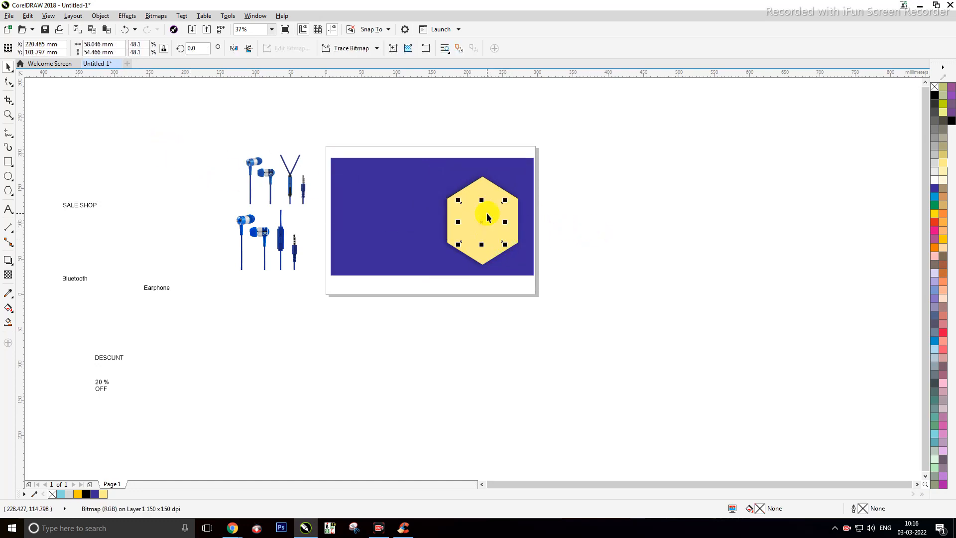
key("shift+Page_Up")
scroll(513, 208, "up", 5)
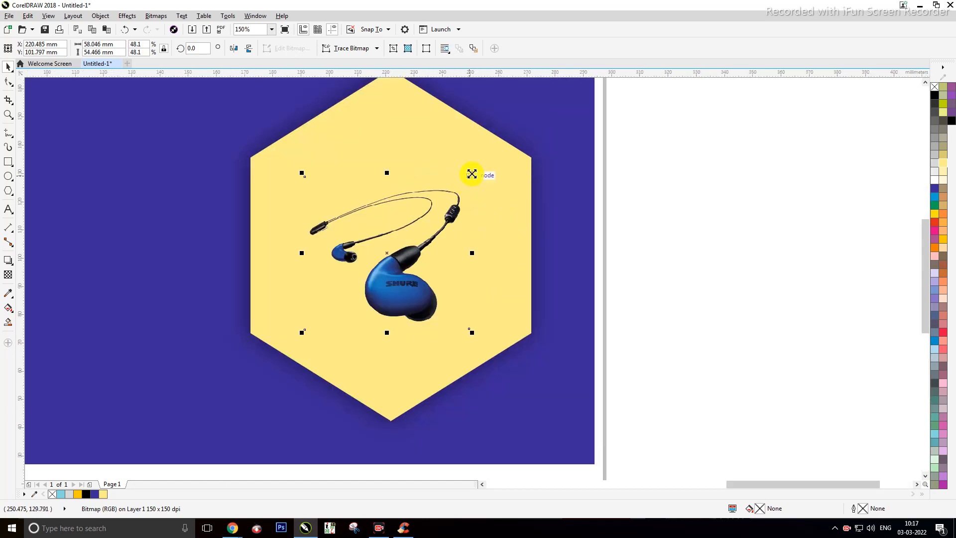
left_click_drag(472, 172, 495, 147)
scroll(471, 203, "down", 5)
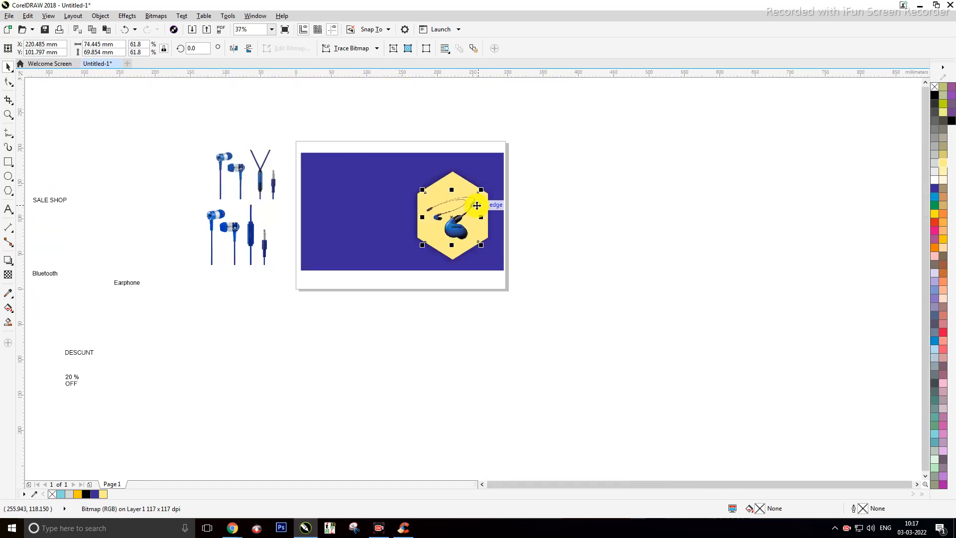
left_click(639, 200)
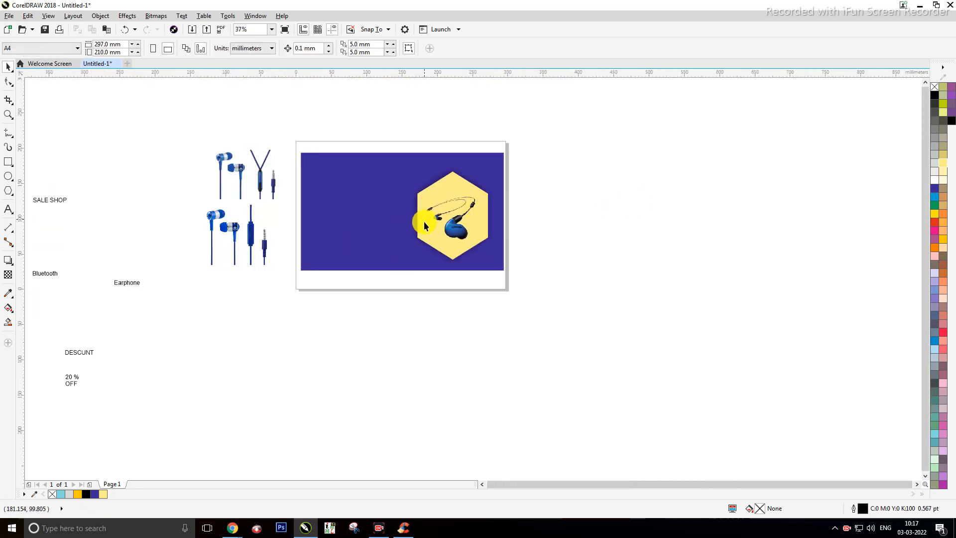
Mirror the earphone image on the hexagon vertically and shift it slightly within the hexagon.
left_click(459, 232)
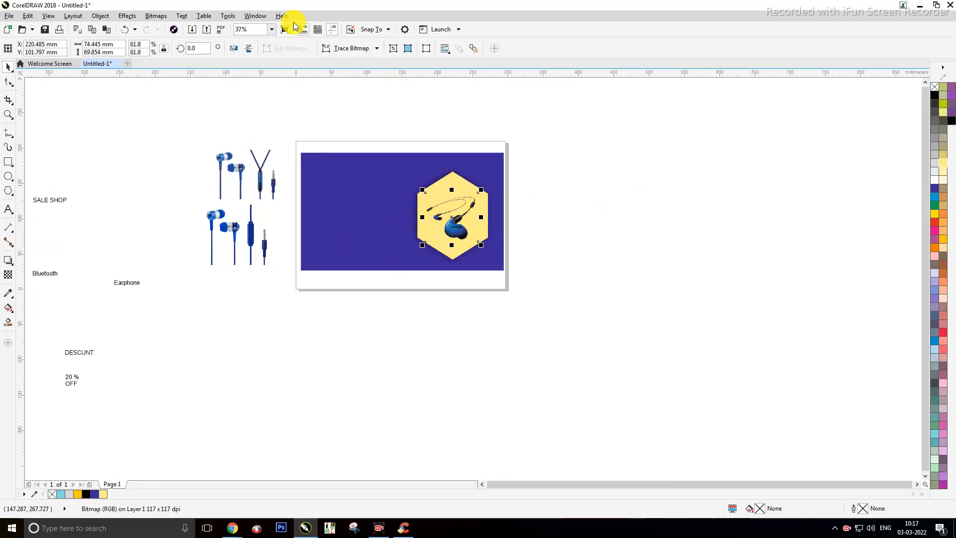
left_click(249, 48)
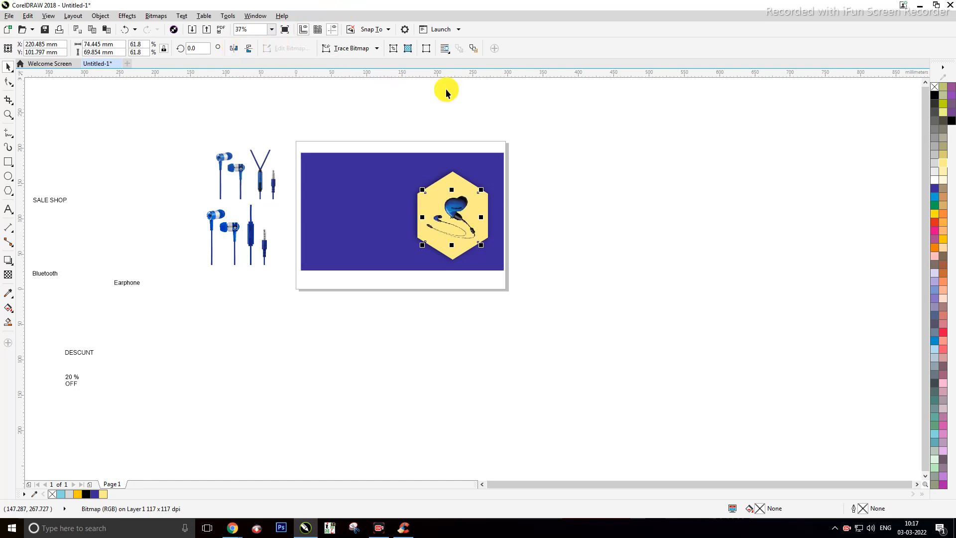
left_click(637, 218)
scroll(455, 212, "up", 2)
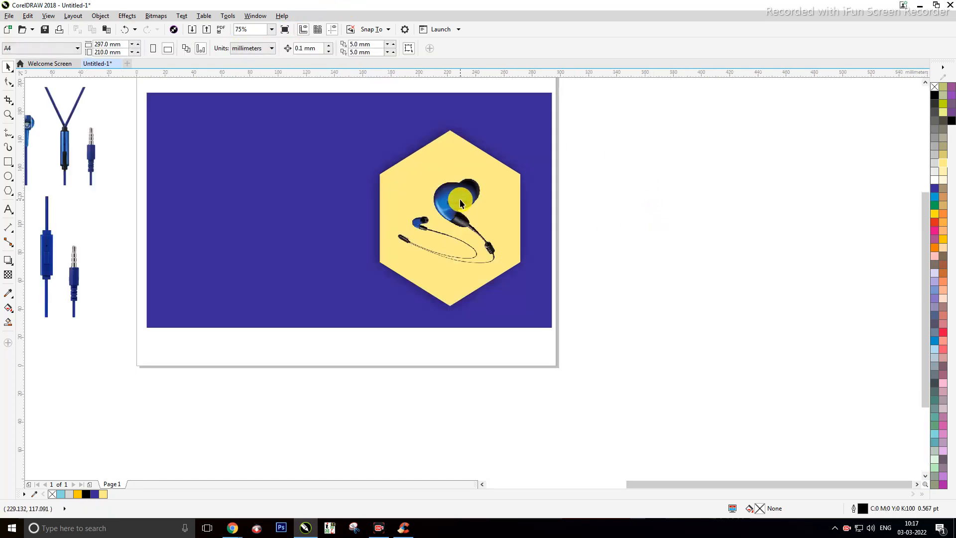
left_click(458, 195)
left_click_drag(457, 189, 458, 194)
scroll(457, 194, "down", 2)
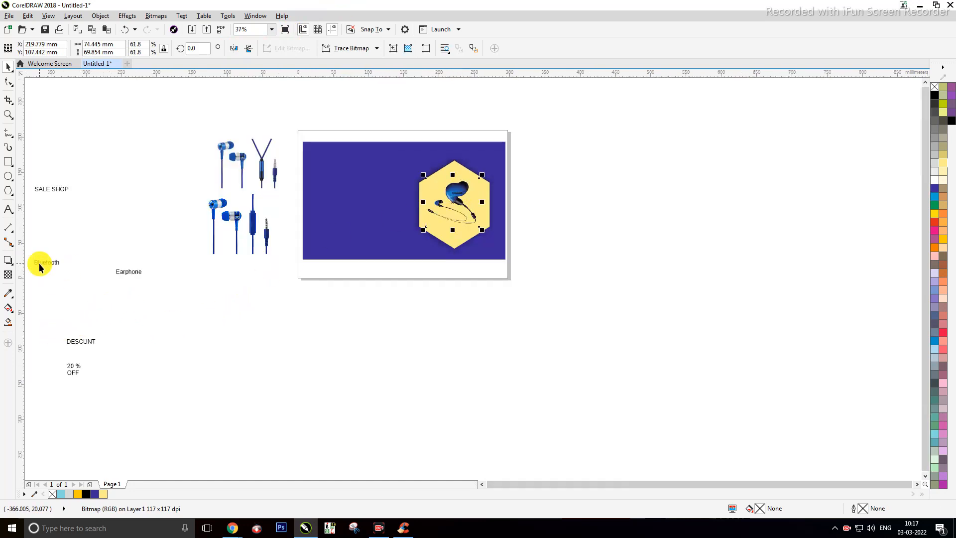
Color the Bluetooth text white, place it above the hexagon on the blue rectangle and resize it to about 63 pt.
left_click_drag(39, 263, 543, 342)
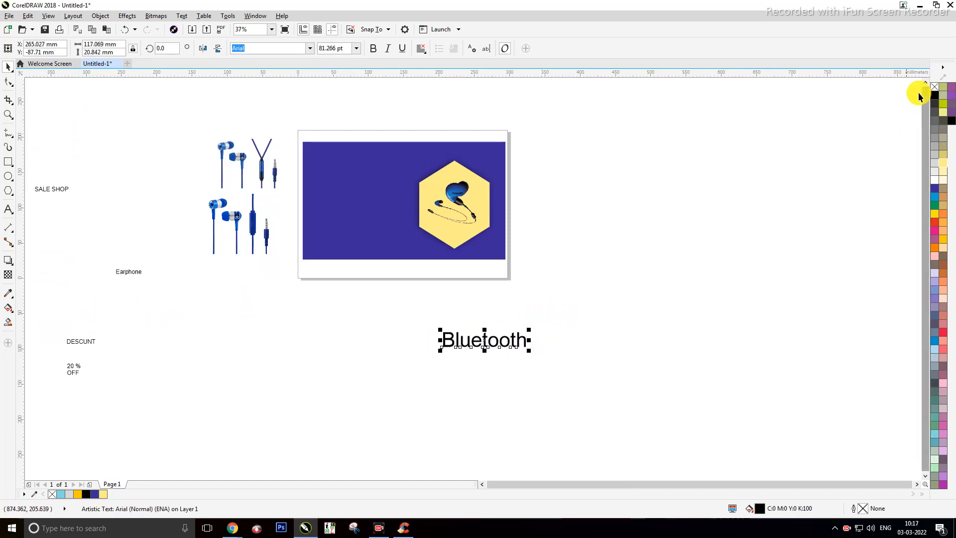
left_click(933, 178)
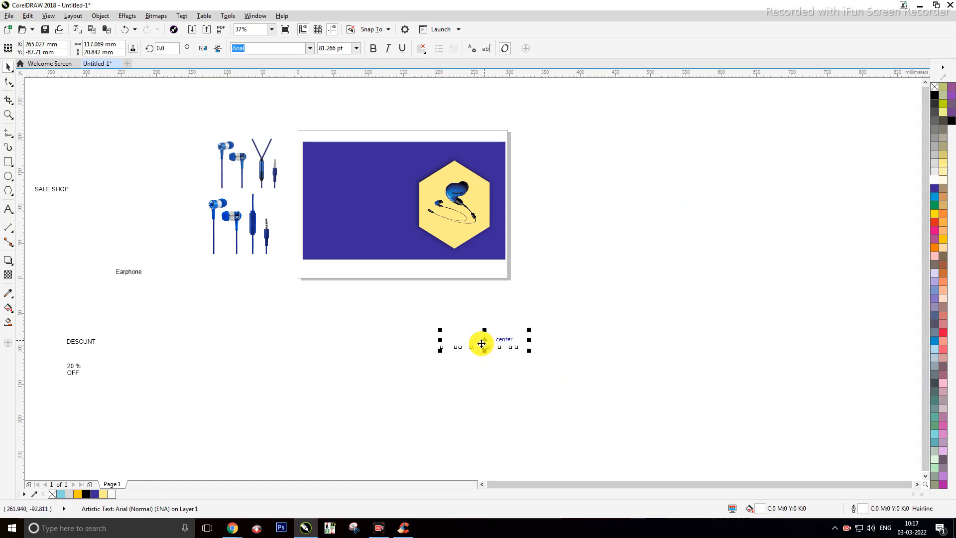
left_click_drag(485, 340, 451, 159)
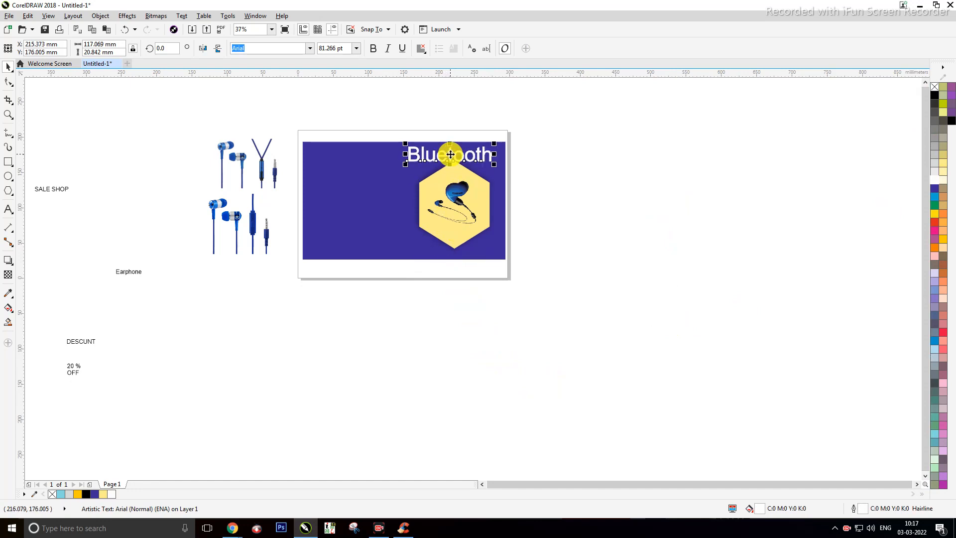
scroll(451, 158, "up", 2)
left_click_drag(532, 137, 537, 138)
scroll(533, 136, "down", 2)
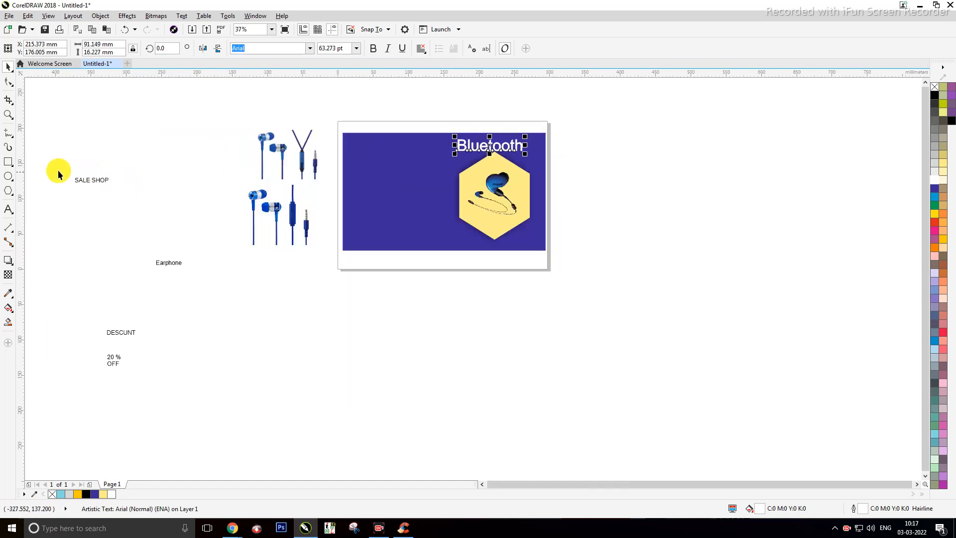
Enlarge the SALE SHOP text beside the page to about 70 pt.
left_click_drag(65, 170, 168, 219)
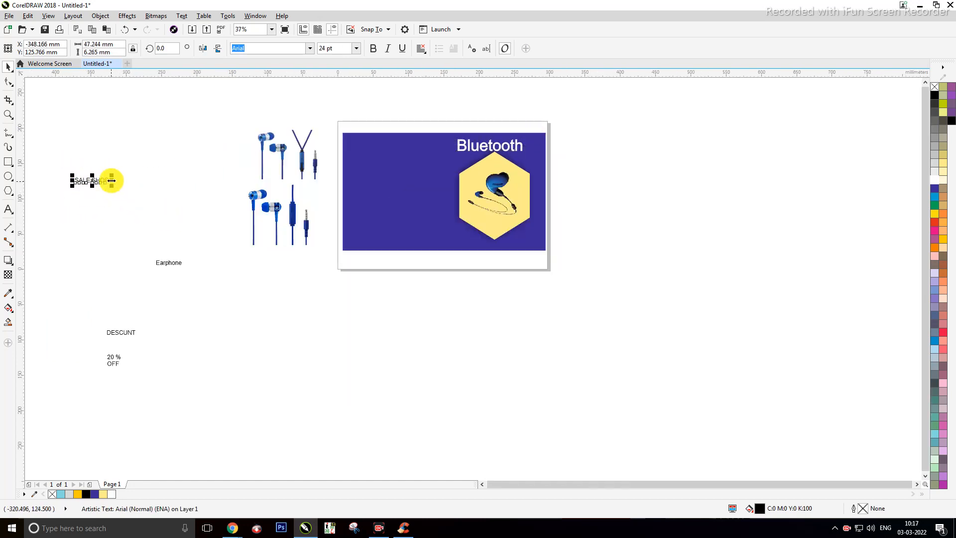
left_click_drag(111, 175, 143, 169)
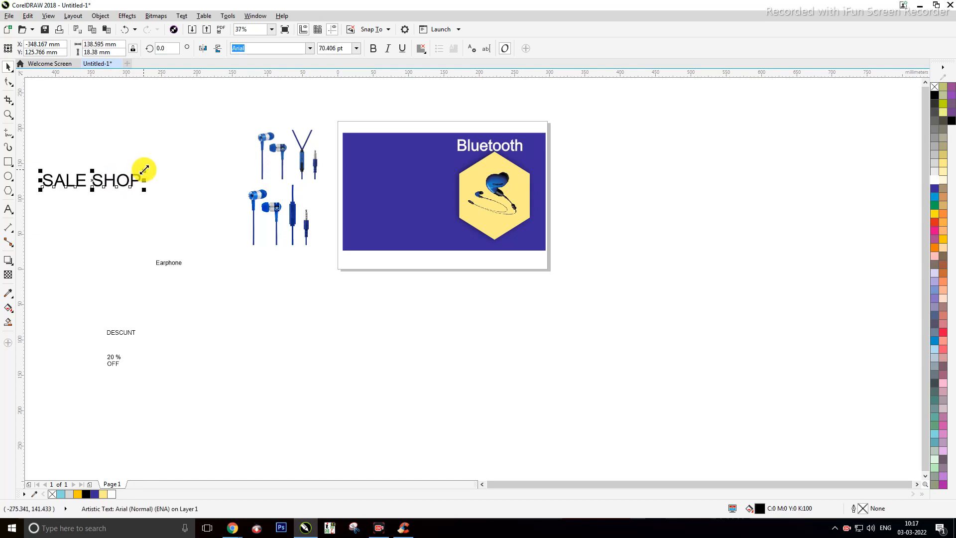
Enlarge the Earphone text to about 65 pt, place it in the blue rectangle's upper left area and make it bold.
left_click(169, 260)
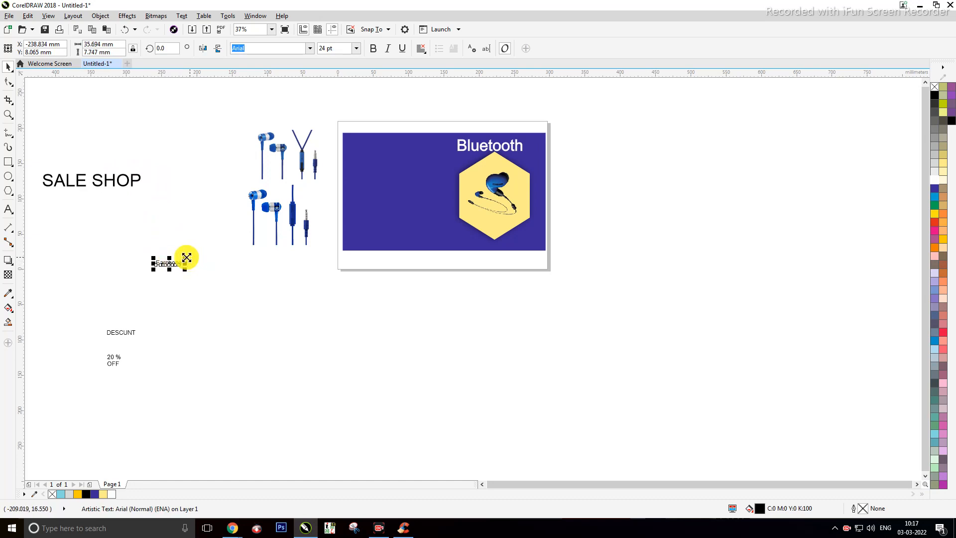
left_click_drag(187, 258, 412, 146)
left_click(205, 237)
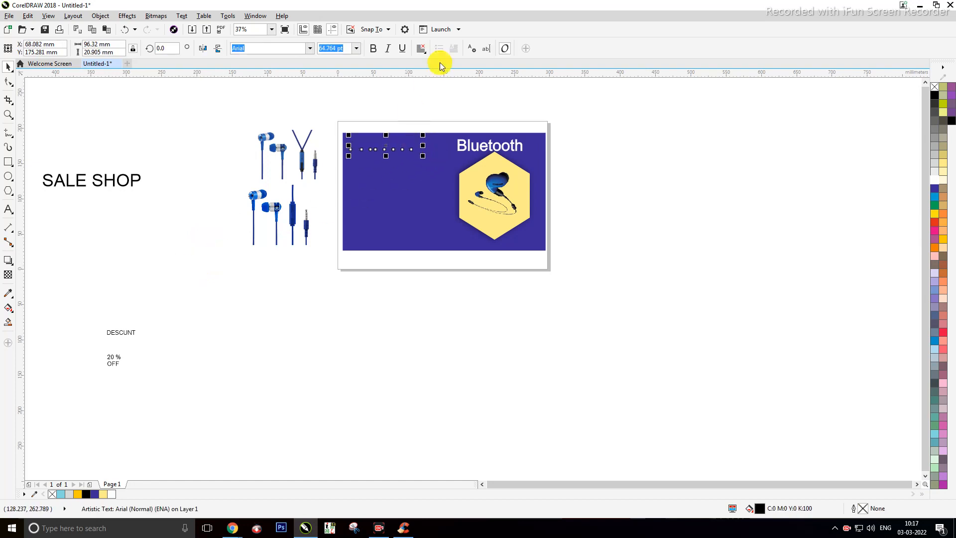
left_click(373, 48)
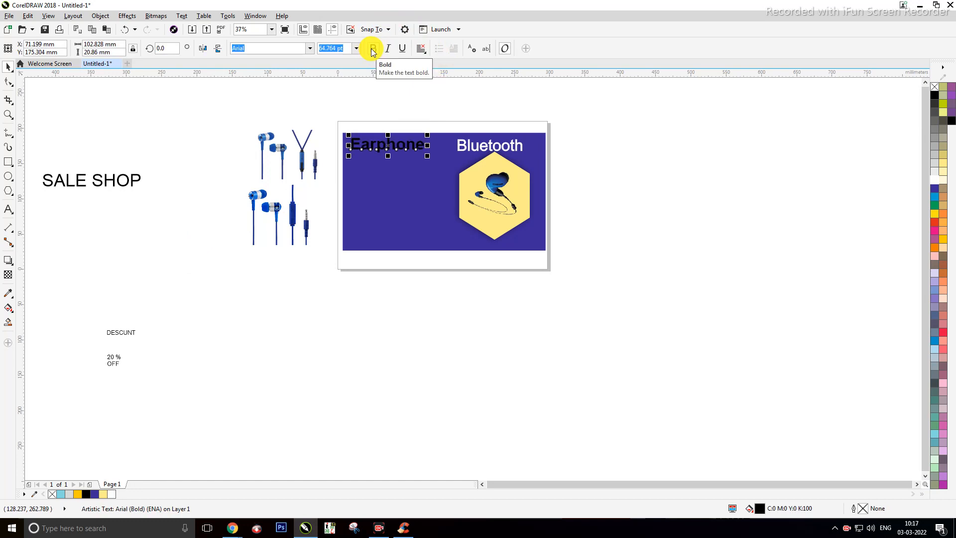
Try white on the Earphone text, and settle on deep yellow (C0 M20 Y100 K0) for its fill and outline.
left_click(935, 181)
right_click(935, 181)
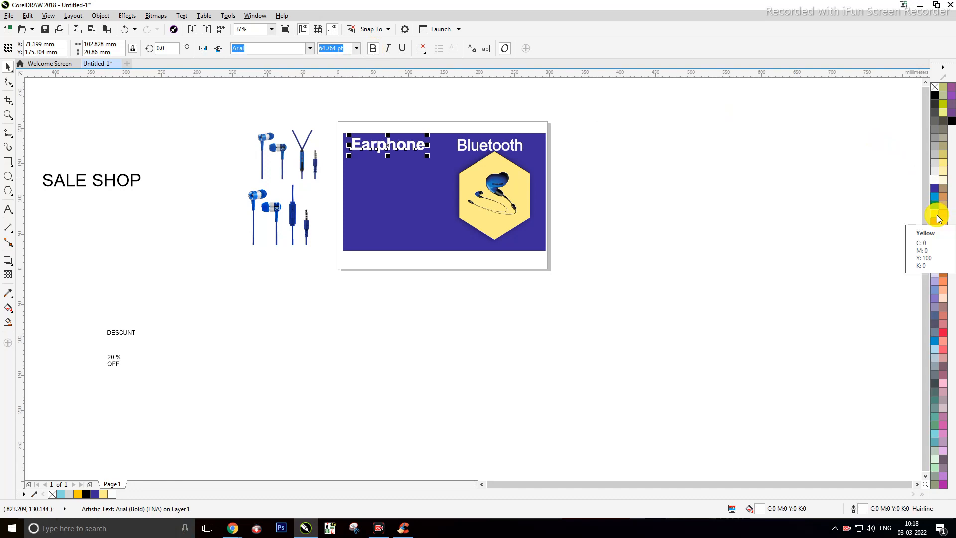
left_click(943, 240)
right_click(943, 239)
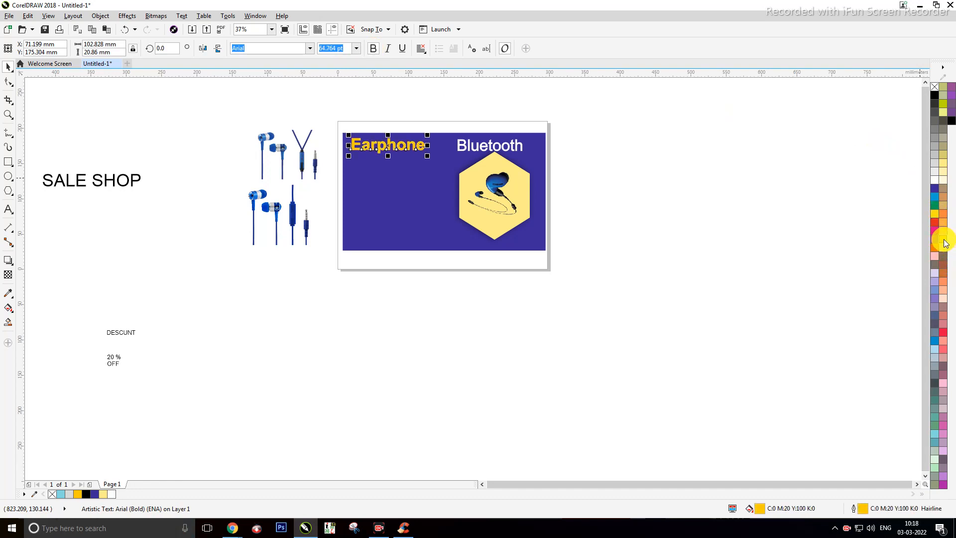
left_click(718, 200)
scroll(379, 145, "up", 2)
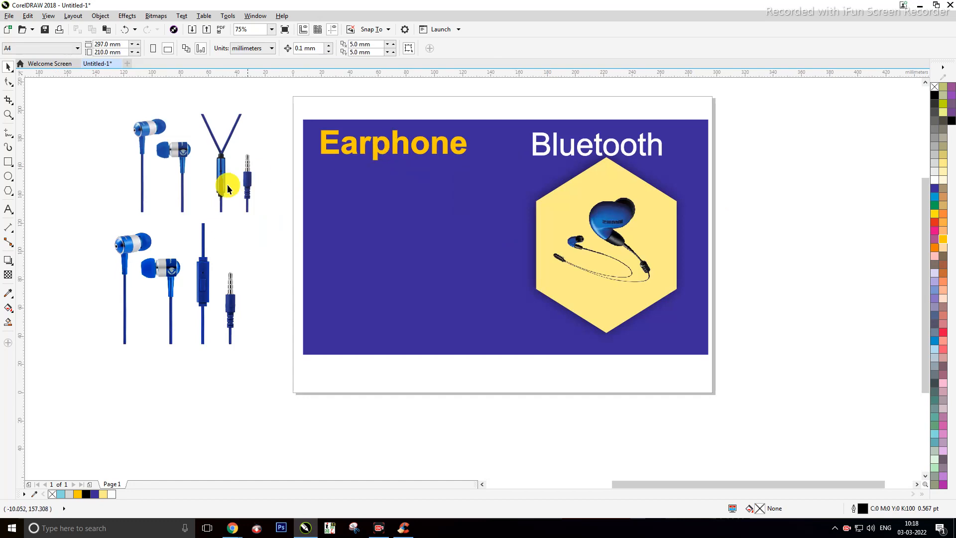
Move the SALE SHOP text below the page, reduce it to about 50 pt and make it bold.
scroll(212, 201, "down", 2)
left_click_drag(43, 203, 320, 320)
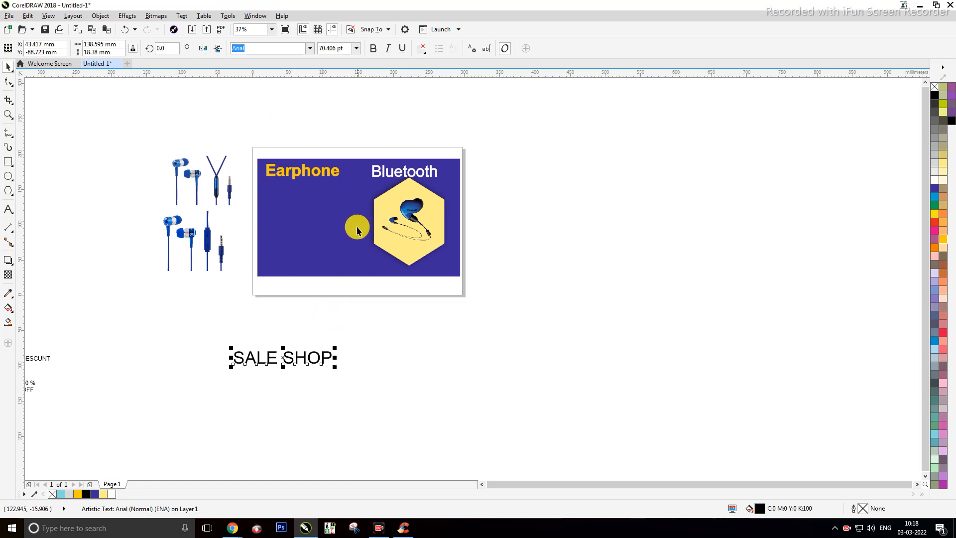
left_click(379, 364)
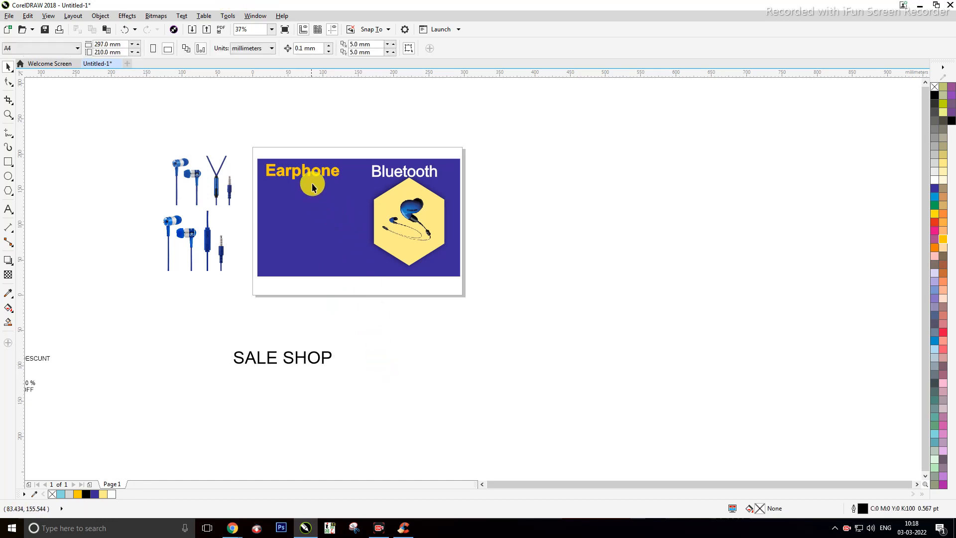
left_click(310, 358)
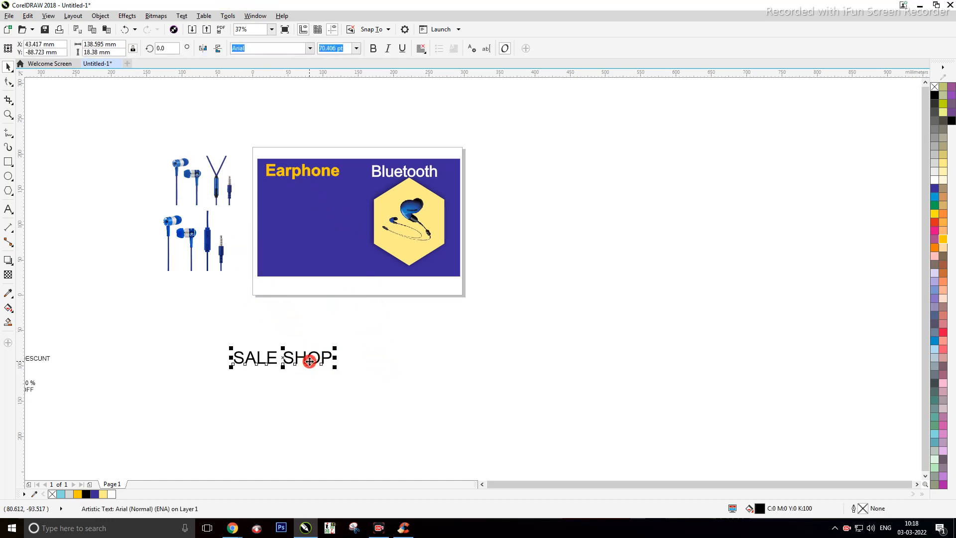
left_click_drag(333, 349, 344, 348, "shift")
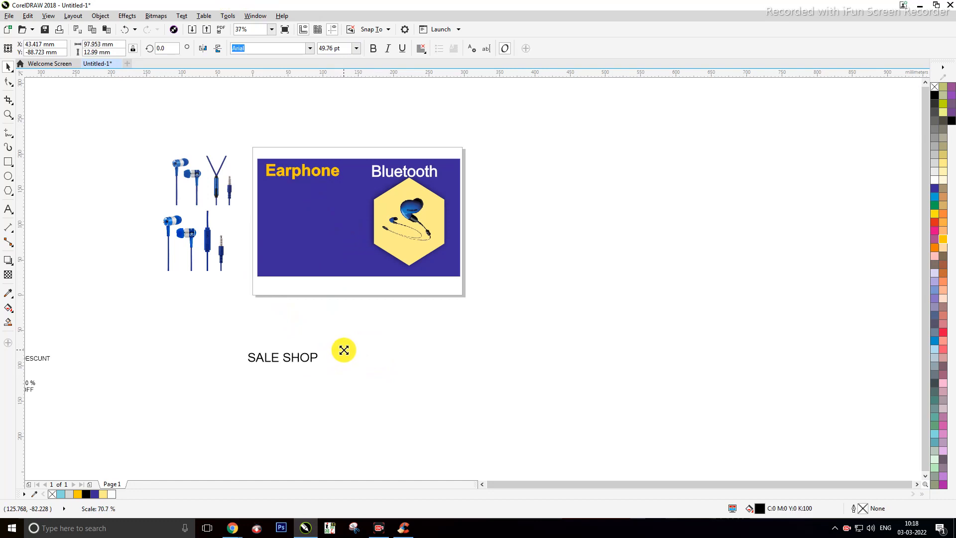
left_click(373, 49)
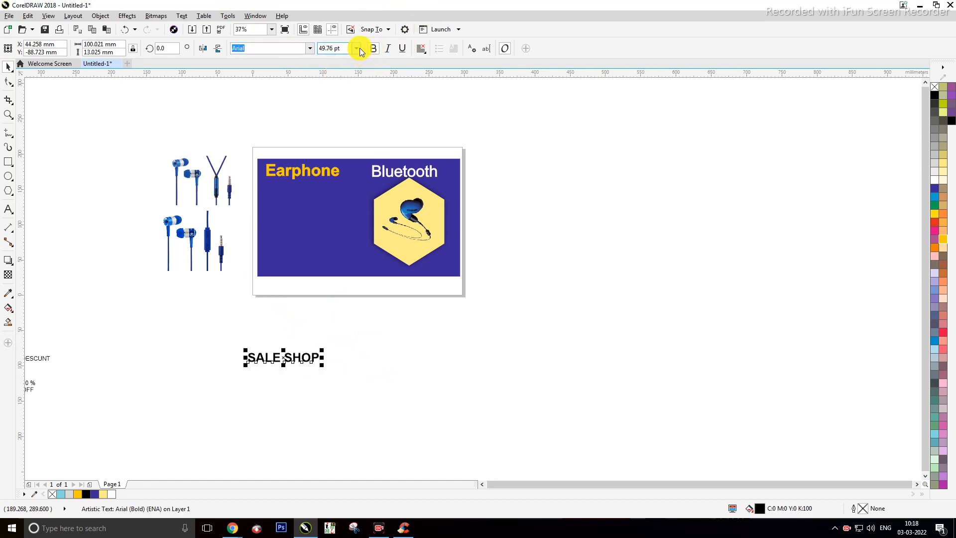
Browse the installed fonts and set the SALE SHOP text in BahamasHeavy.
left_click(356, 48)
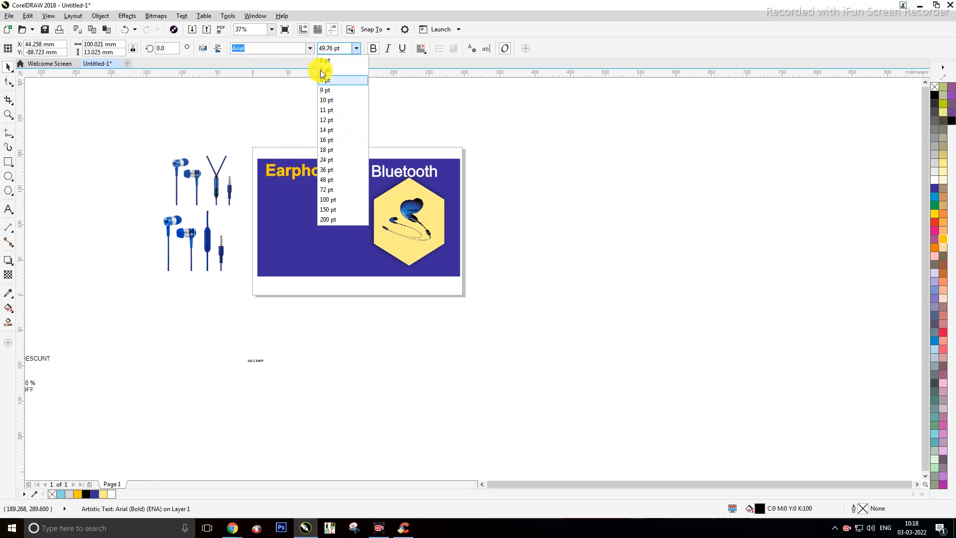
left_click(311, 47)
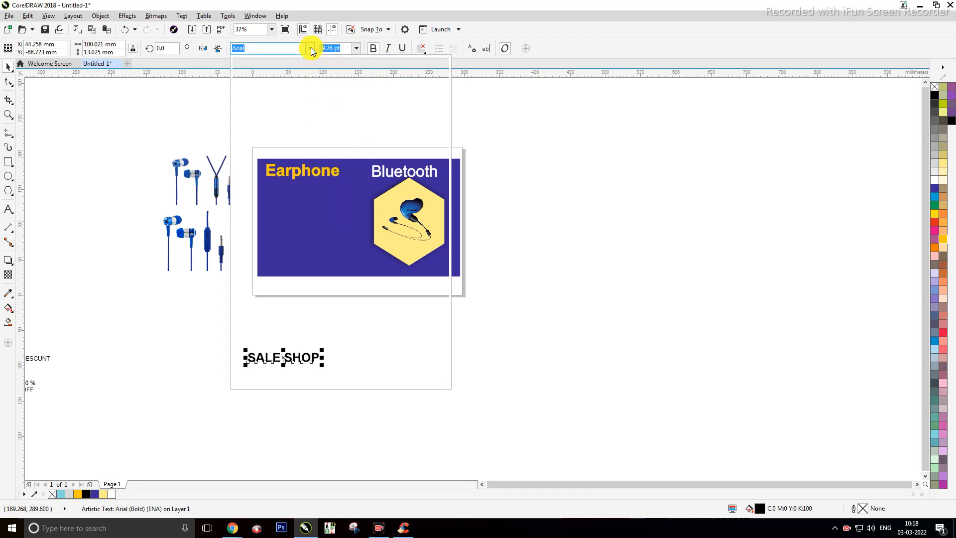
scroll(254, 272, "down", 3)
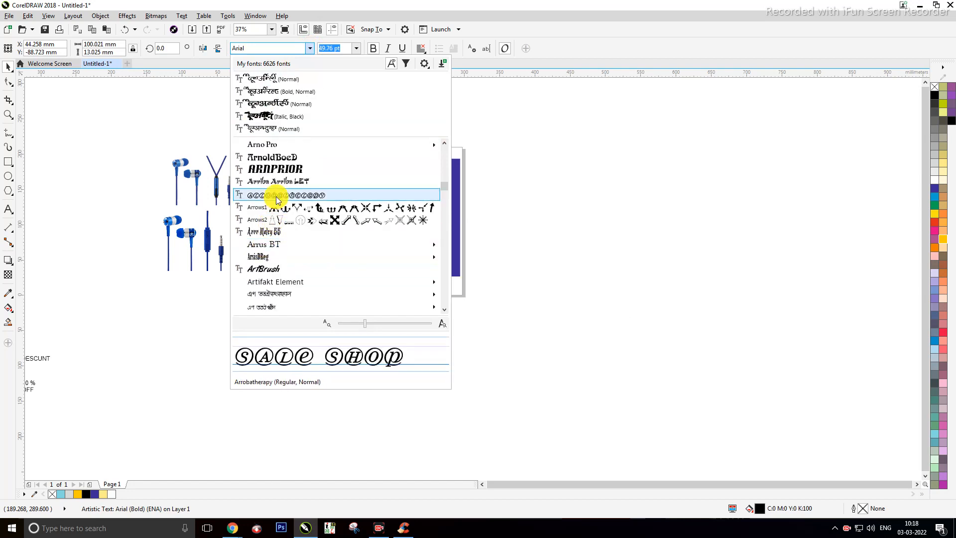
scroll(276, 197, "down", 4)
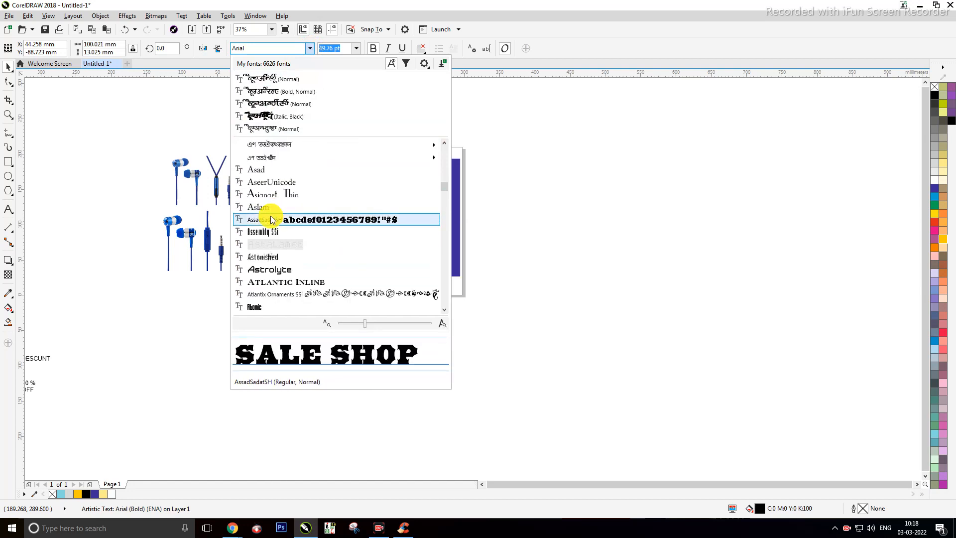
scroll(270, 216, "down", 2)
left_click(270, 282)
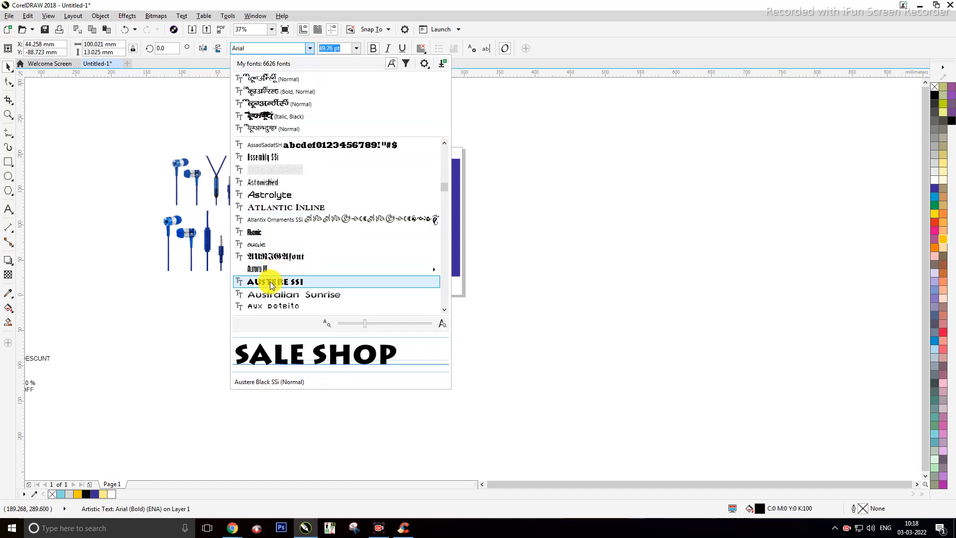
scroll(271, 285, "down", 4)
left_click(267, 280)
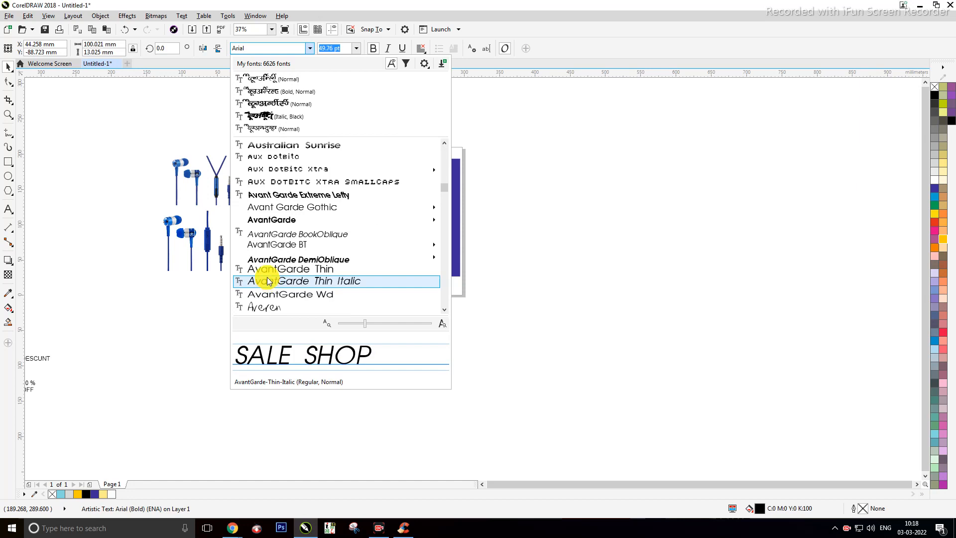
scroll(267, 281, "down", 2)
scroll(268, 281, "down", 2)
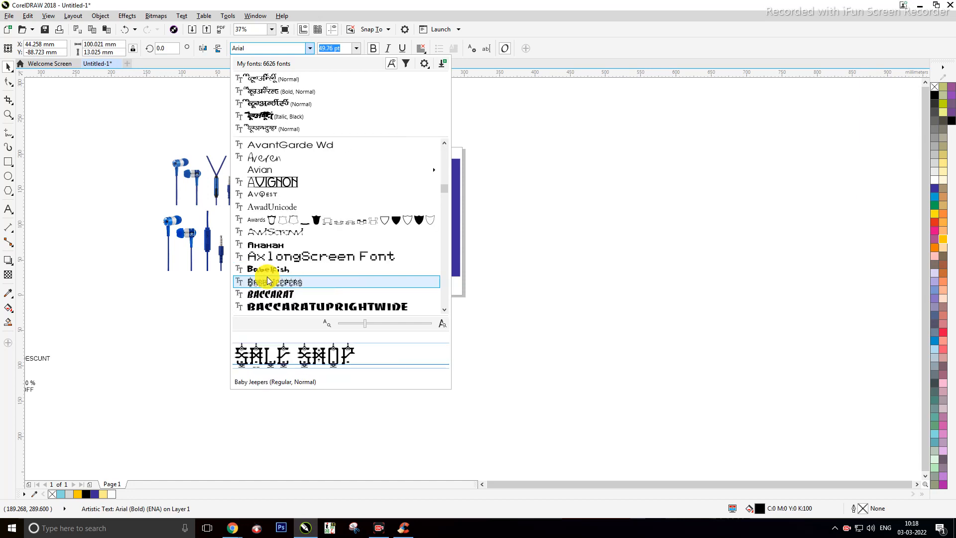
scroll(267, 281, "down", 3)
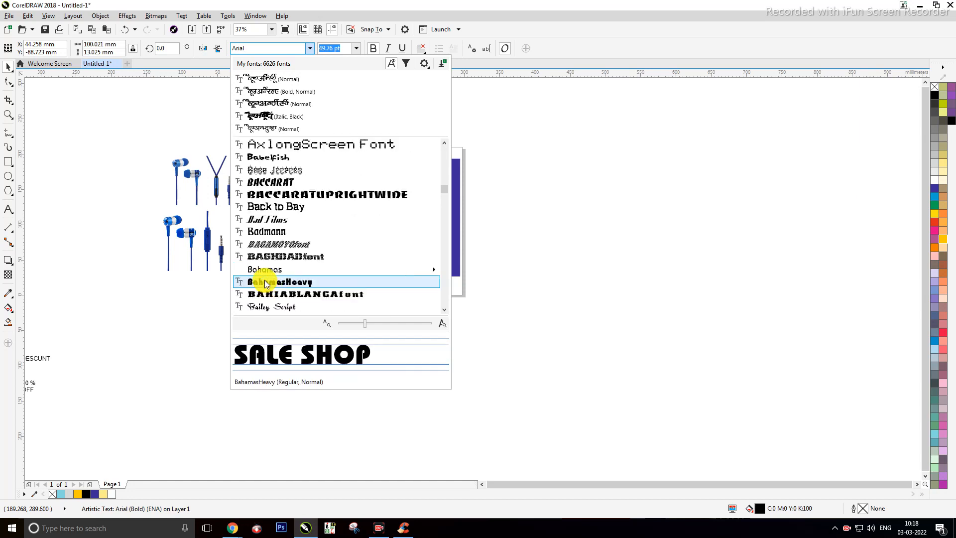
left_click(265, 282)
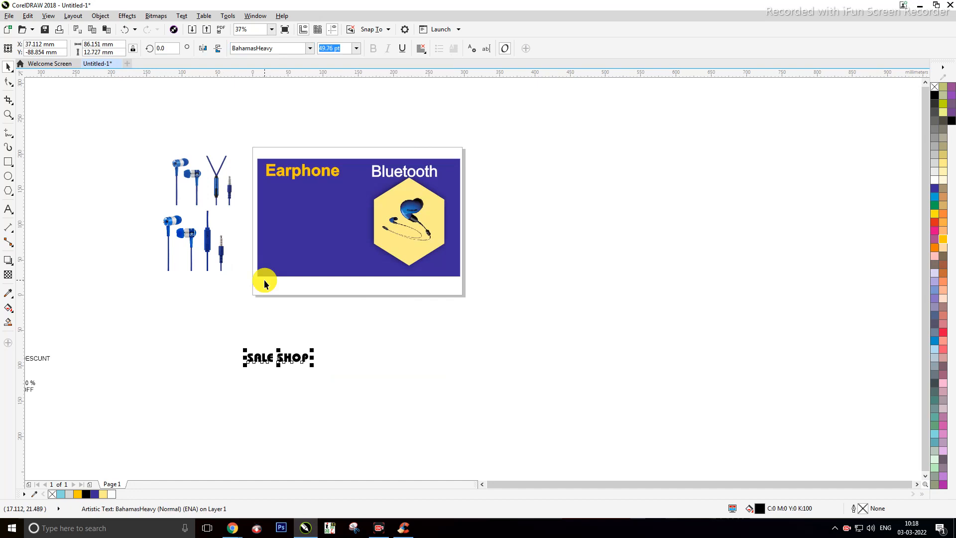
Enlarge the SALE SHOP text below the page to about 67 pt.
left_click(88, 236)
left_click(299, 358)
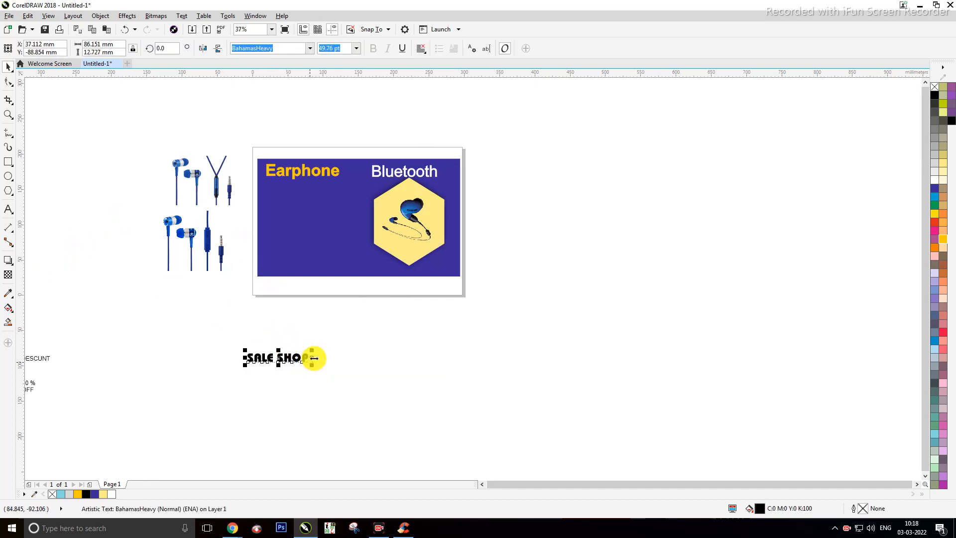
left_click(351, 343)
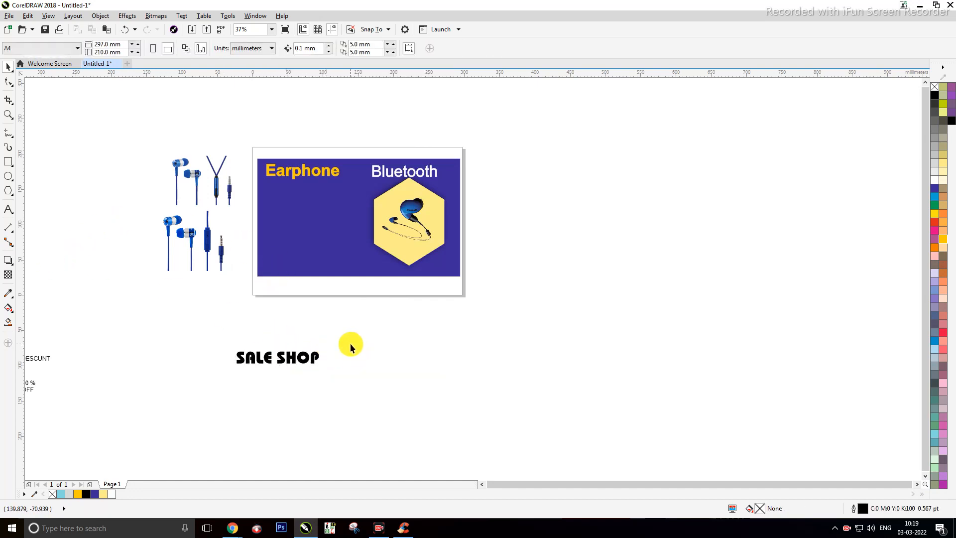
Give the SALE SHOP text a 20% Black fill and outline, leaving the document defaults unchanged.
left_click(934, 180)
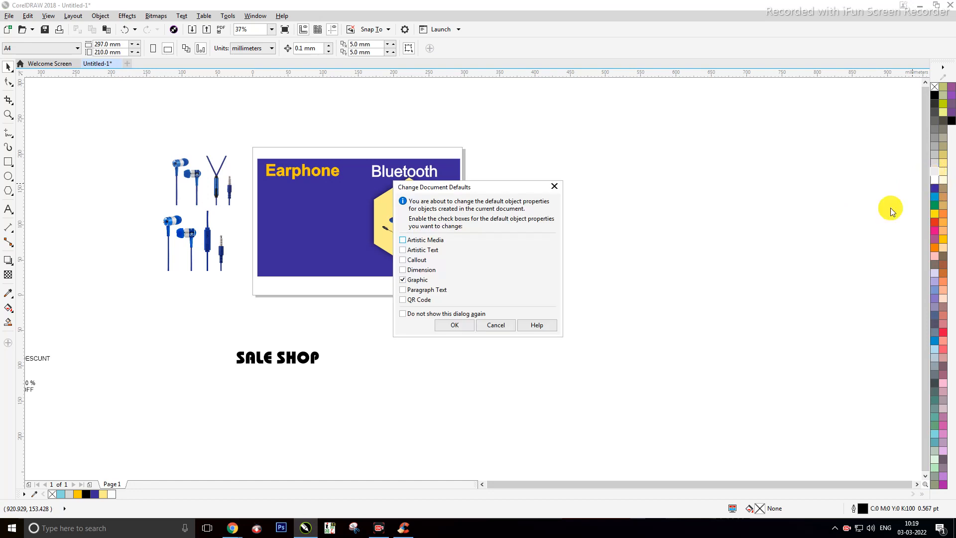
left_click(489, 329)
left_click(315, 355)
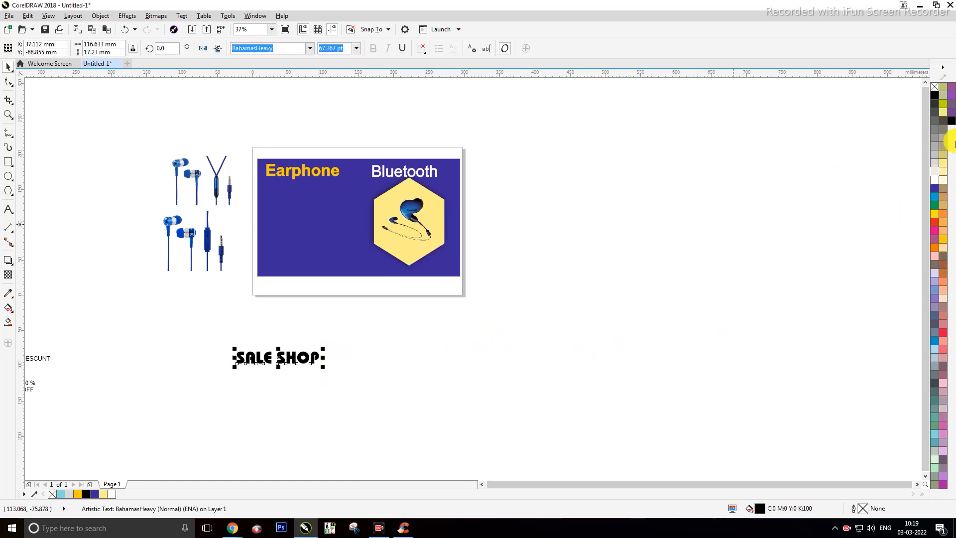
right_click(950, 171)
left_click(931, 163)
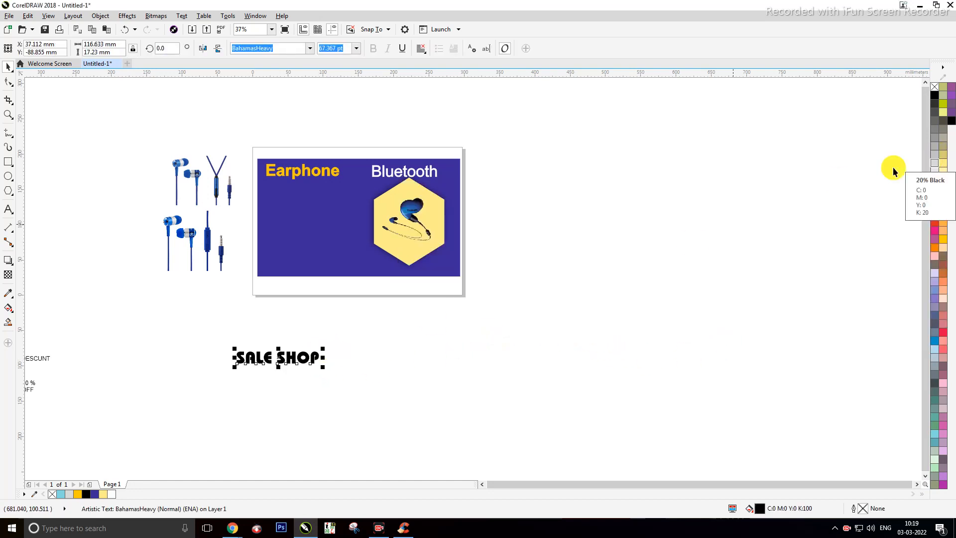
left_click(294, 378)
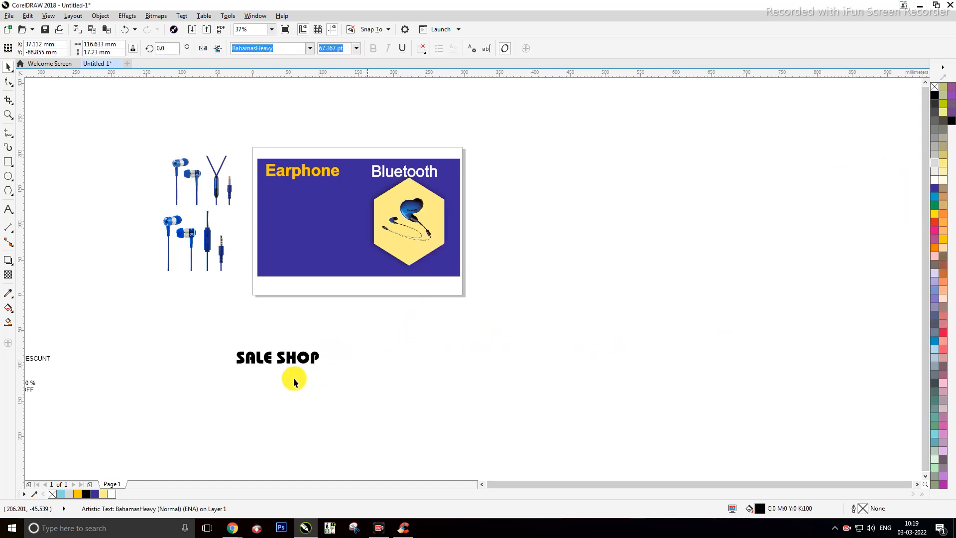
left_click(310, 354)
left_click(935, 164)
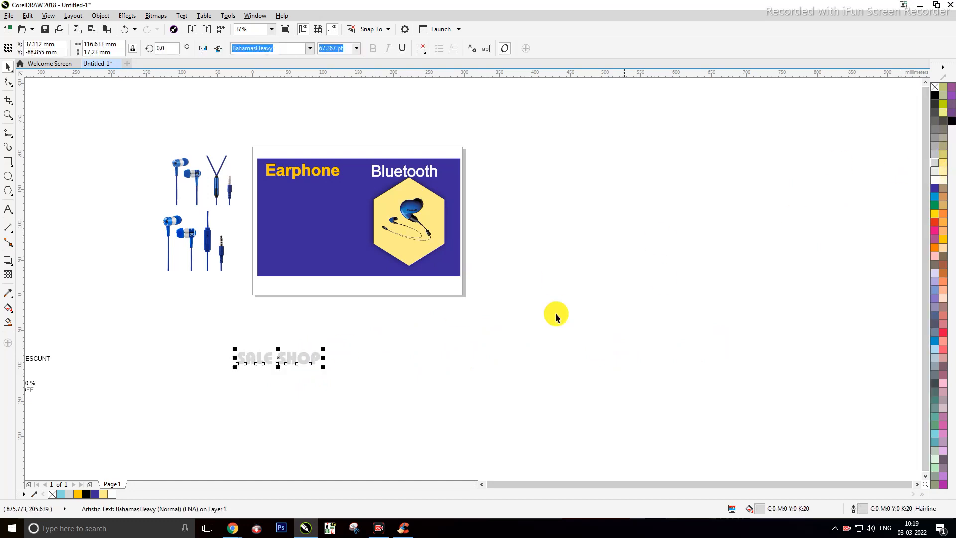
Enlarge the SALE SHOP text to about 84 pt and place it directly under the Earphone text on the blue rectangle.
left_click_drag(323, 347, 335, 346)
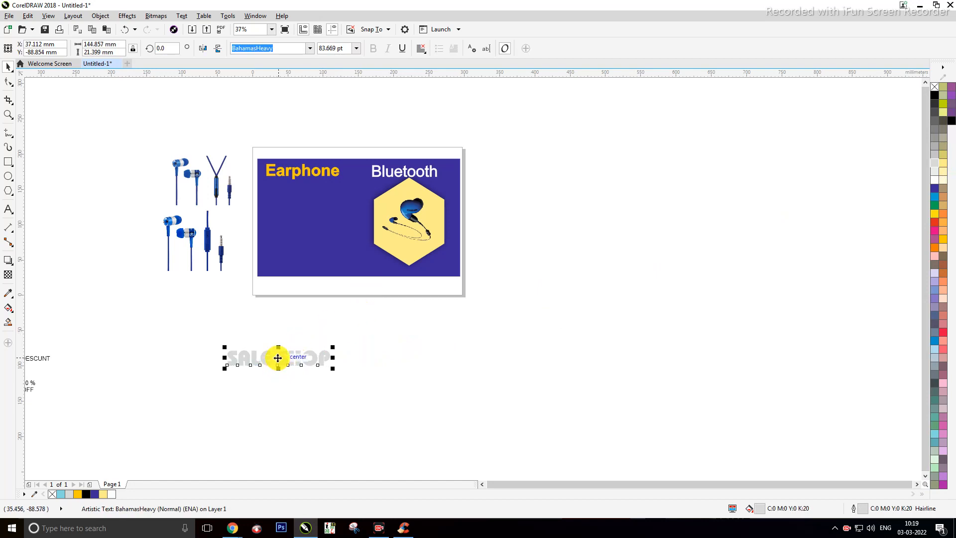
left_click_drag(278, 358, 325, 199)
scroll(333, 184, "up", 2)
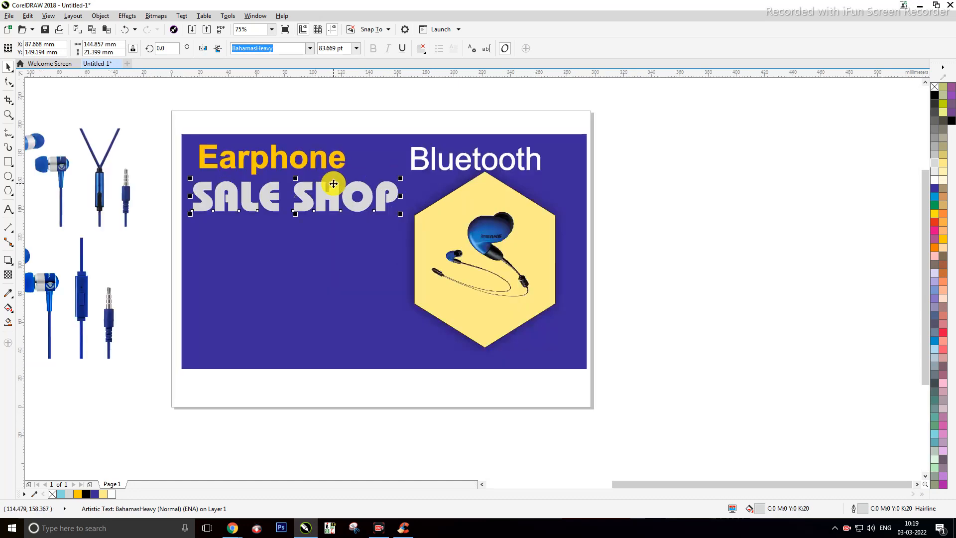
left_click(717, 238)
Shrink the yellow hexagon under the Bluetooth text to about 87 × 103 mm.
left_click(551, 239)
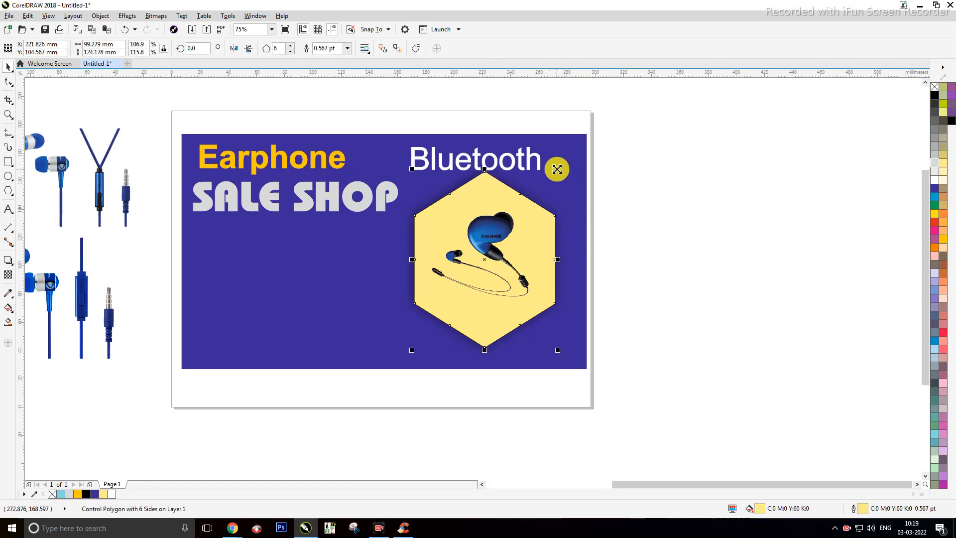
left_click_drag(558, 169, 559, 177)
left_click(631, 239)
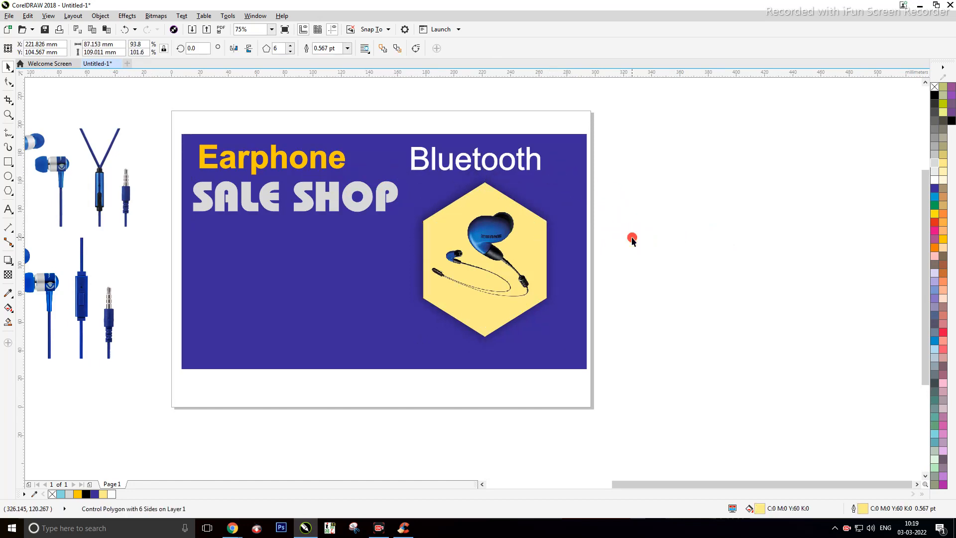
left_click(481, 318)
left_click_drag(486, 333, 485, 326)
scroll(485, 325, "down", 2)
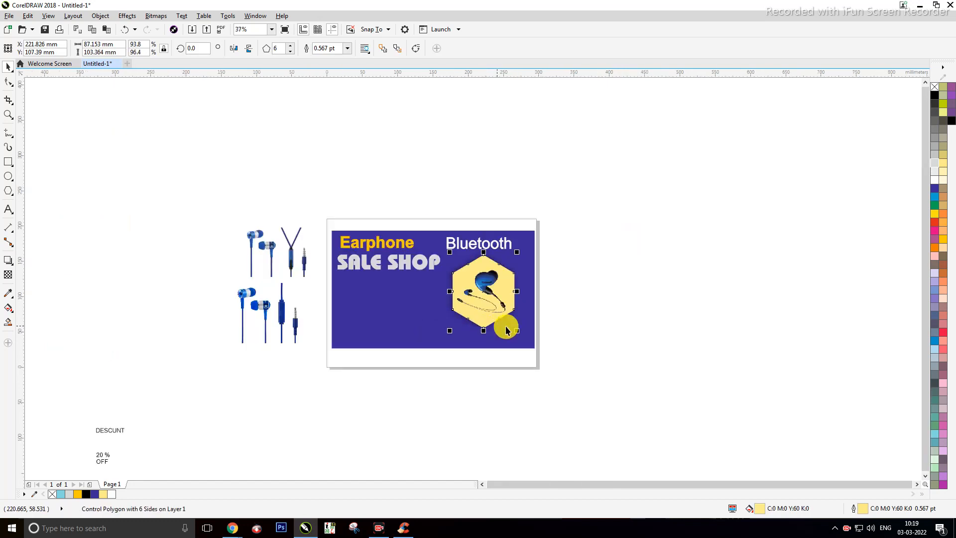
left_click(580, 322)
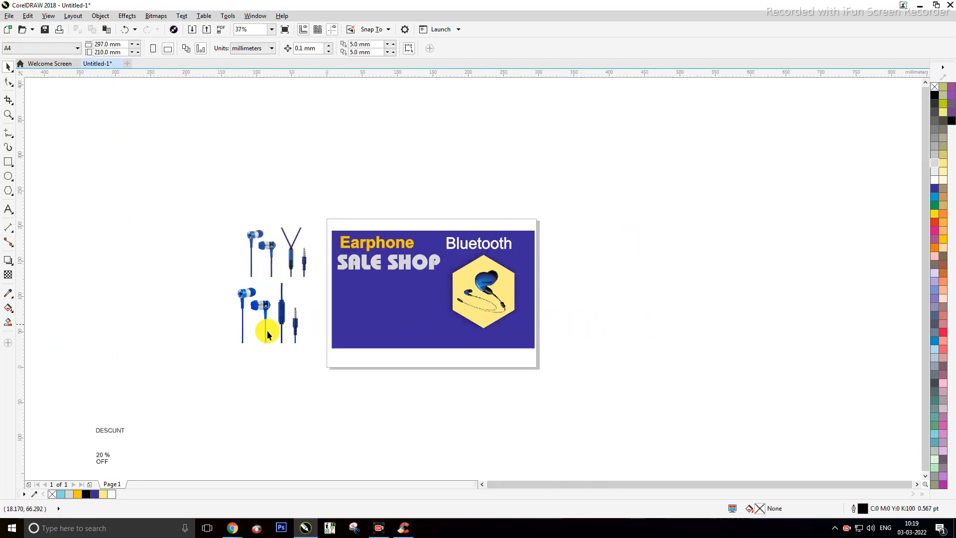
Draw a rectangle about 178 × 95 mm and move it over the blue background's area below the SALE SHOP text.
left_click(7, 164)
left_click_drag(139, 143, 201, 177)
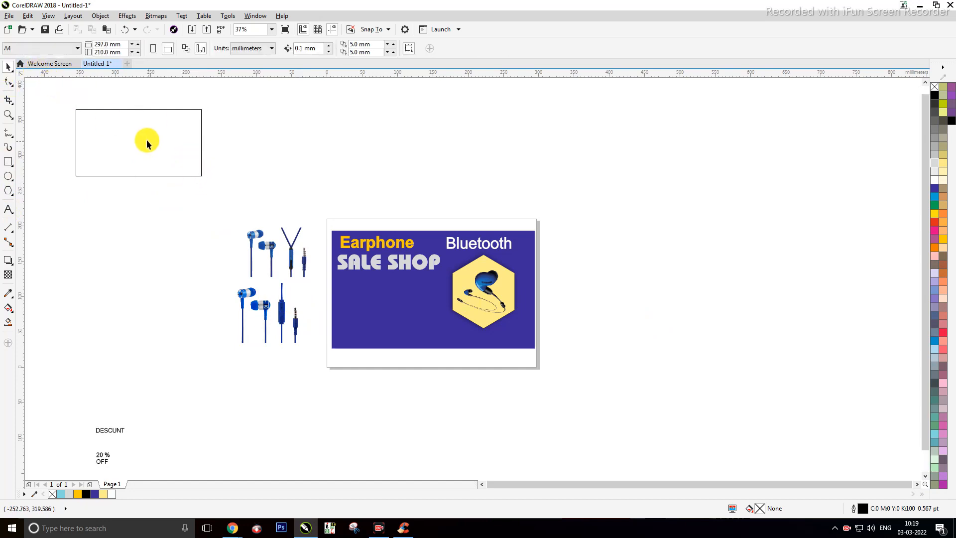
left_click_drag(146, 142, 397, 313)
scroll(397, 312, "up", 2)
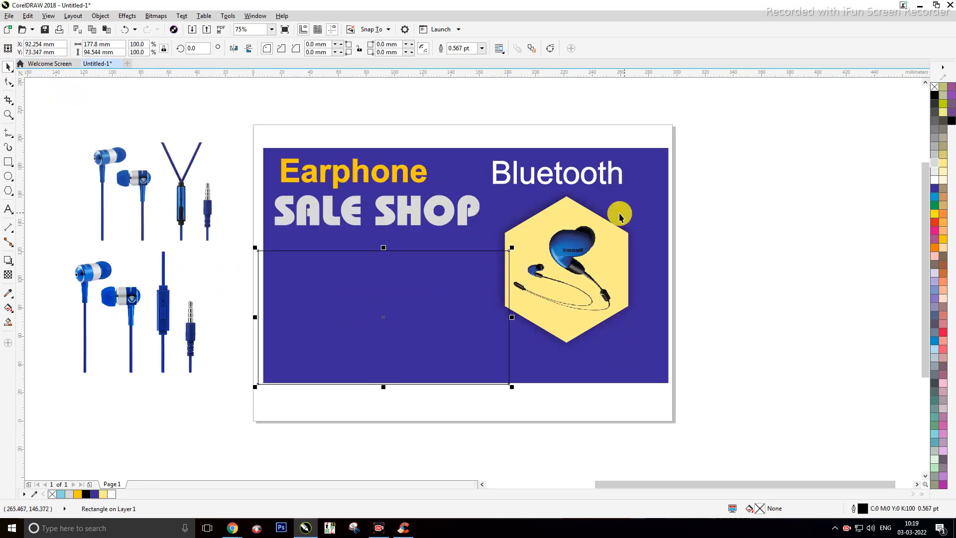
Shrink the rectangle below the SALE SHOP text to about 159 × 85 mm, reposition it, and give it a 20% Black fill and outline.
left_click_drag(513, 246, 513, 257)
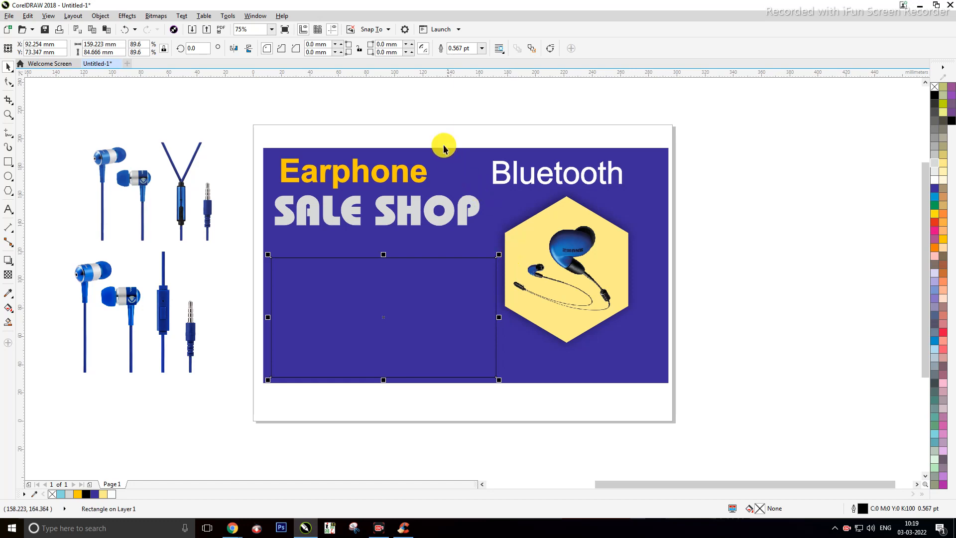
left_click(433, 113)
left_click_drag(422, 290, 427, 280)
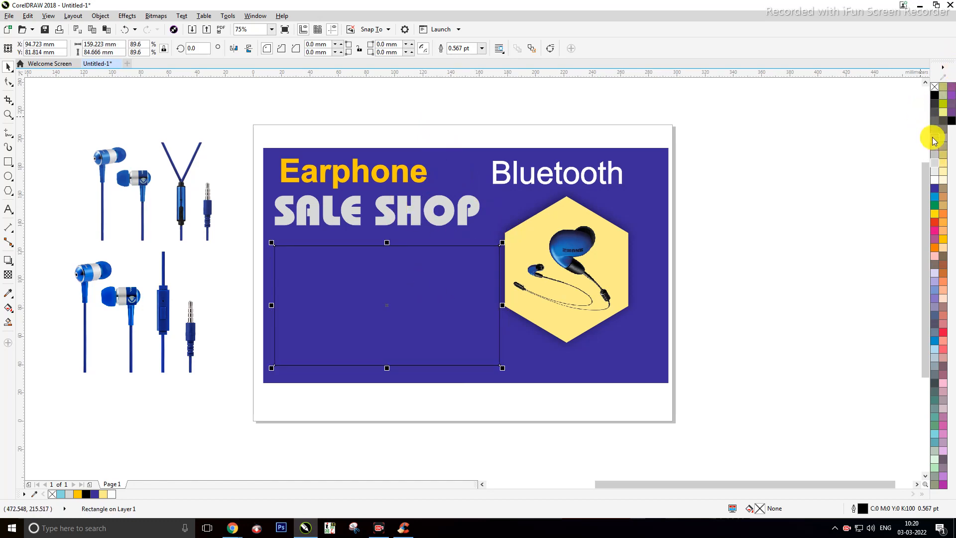
left_click(937, 168)
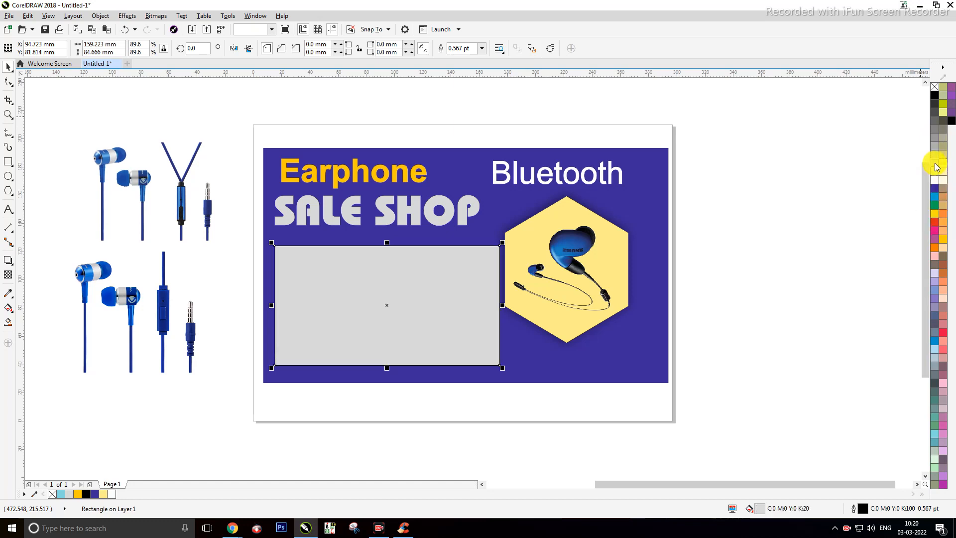
left_click(846, 224)
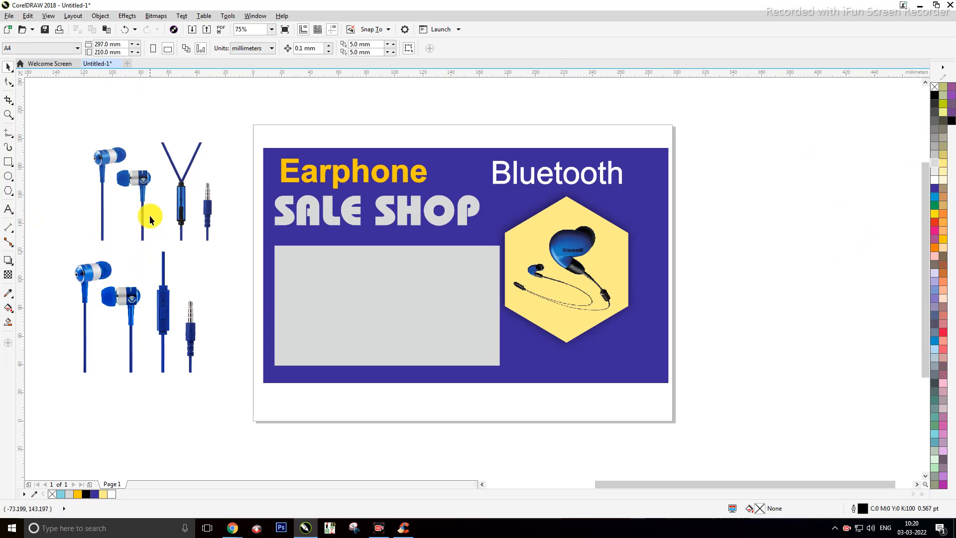
Shrink the upper earphone image with the Y-shaped cable to about 75 × 62 mm and place it on the grey rectangle's left half.
left_click_drag(135, 183, 155, 185)
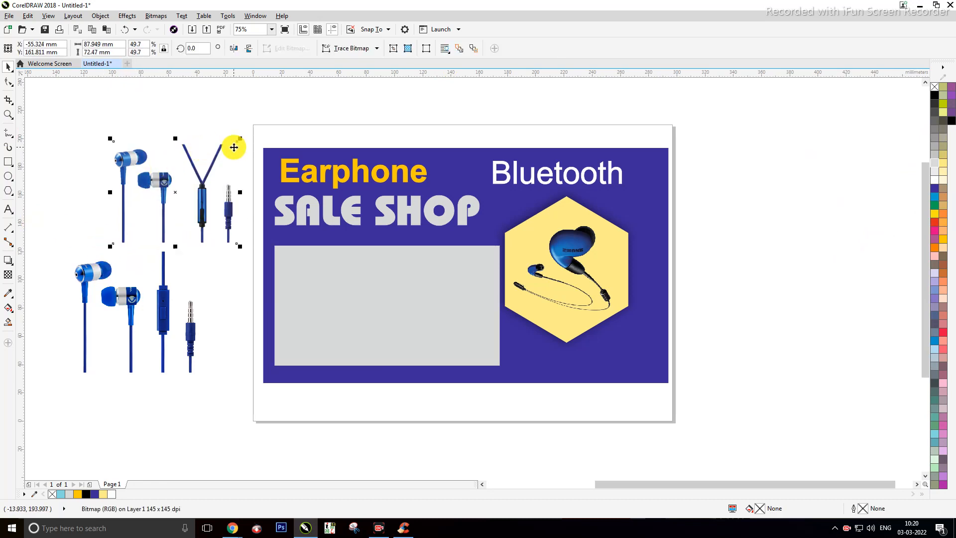
mouse_move(239, 140)
left_mouse_down()
mouse_move(236, 154)
mouse_move(233, 145)
left_mouse_up()
left_click(209, 133)
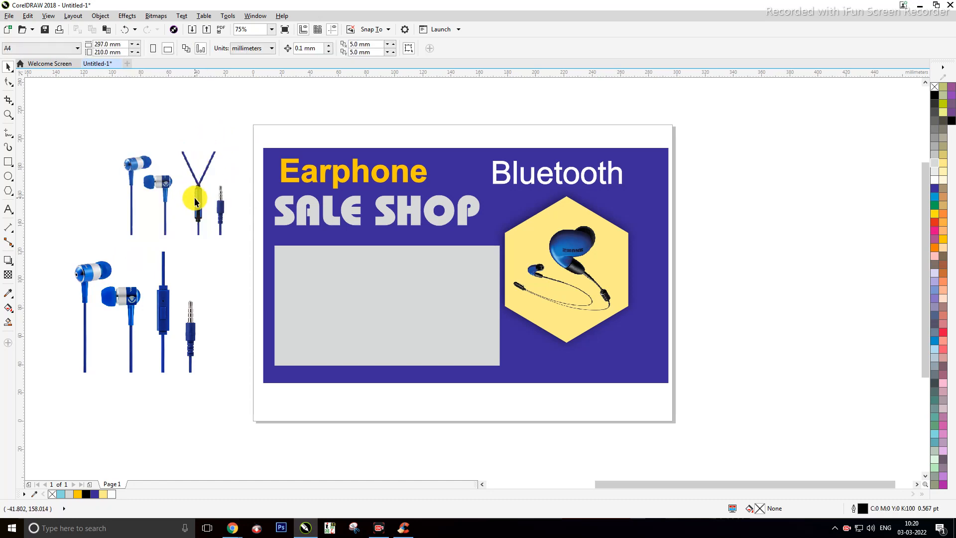
left_click_drag(195, 202, 352, 315)
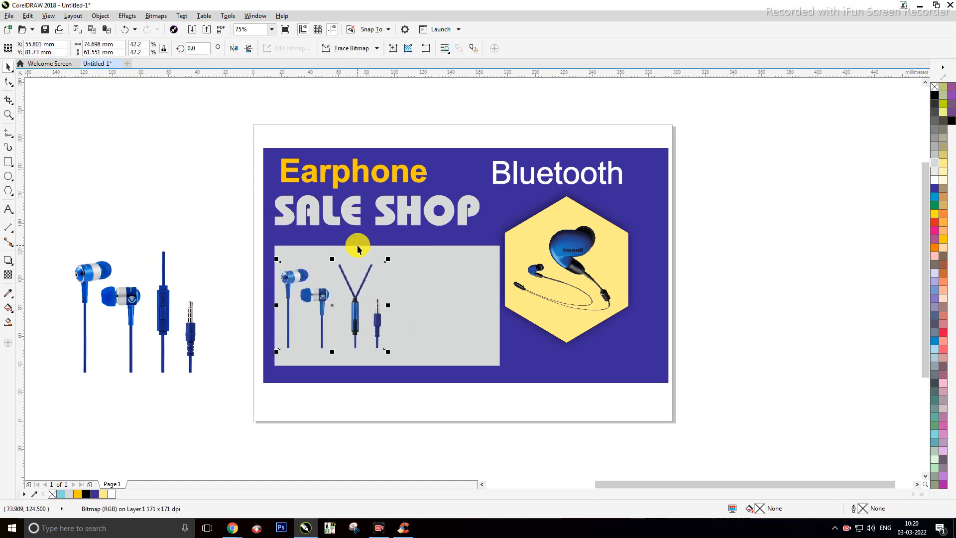
Shrink the remaining blue earphone image to about 76 mm square and place it on the grey rectangle's right half.
left_click(161, 287)
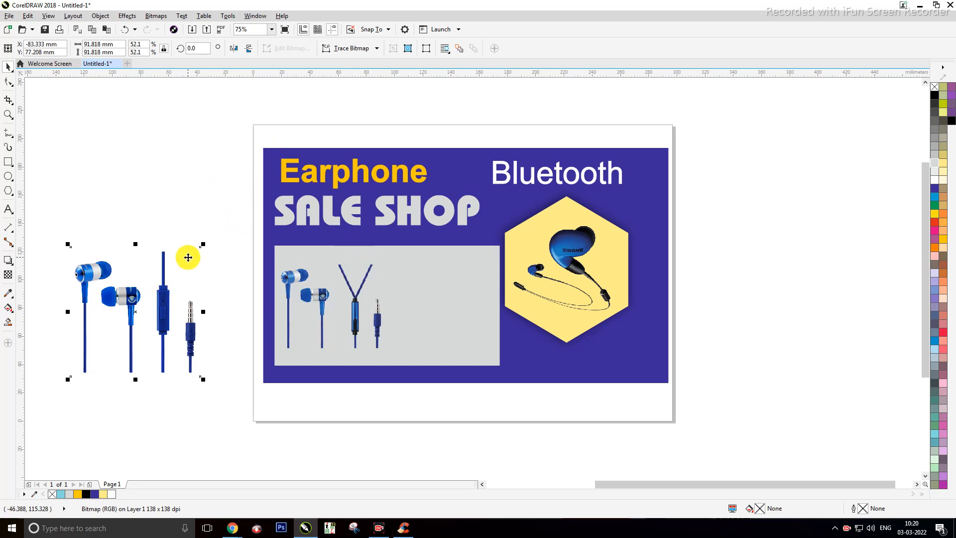
left_click_drag(203, 245, 207, 253)
left_click_drag(166, 306, 462, 301)
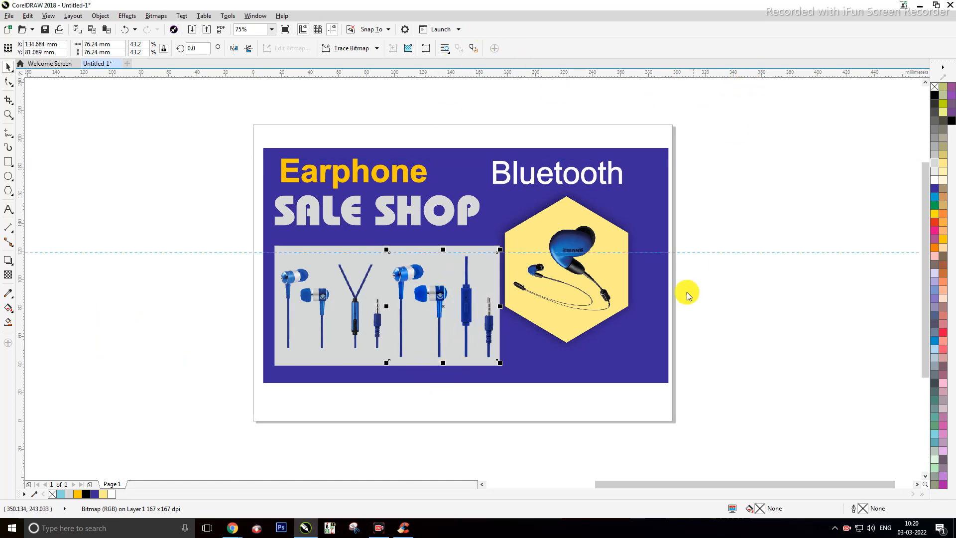
Place a horizontal guideline along the bottom of the earphone images and lower the left image towards it.
left_click_drag(687, 293, 662, 357)
left_click(291, 304)
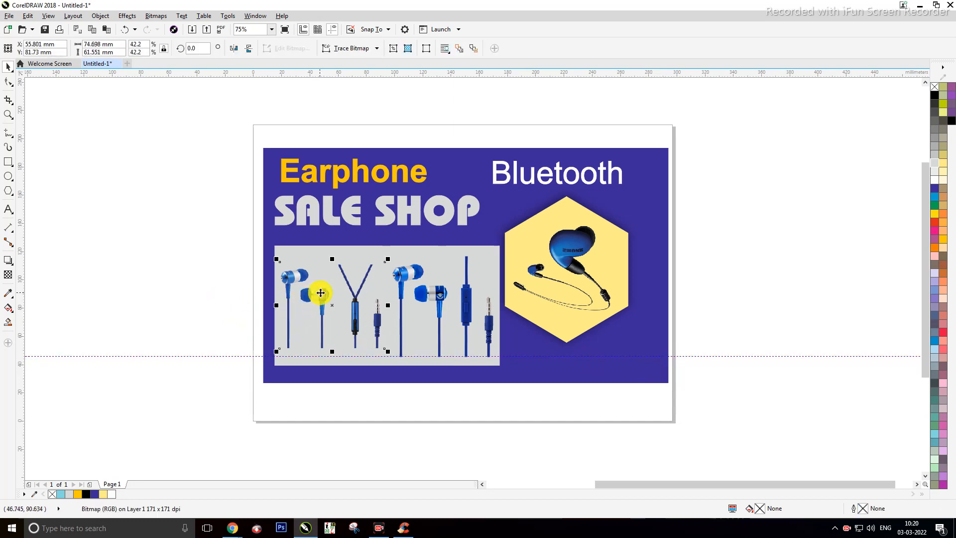
left_click_drag(321, 293, 320, 292)
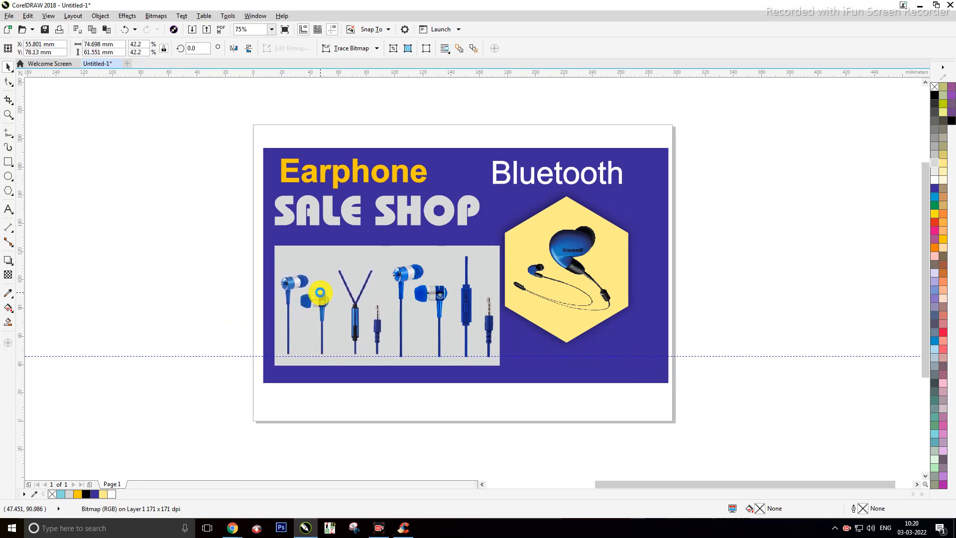
left_click(209, 227)
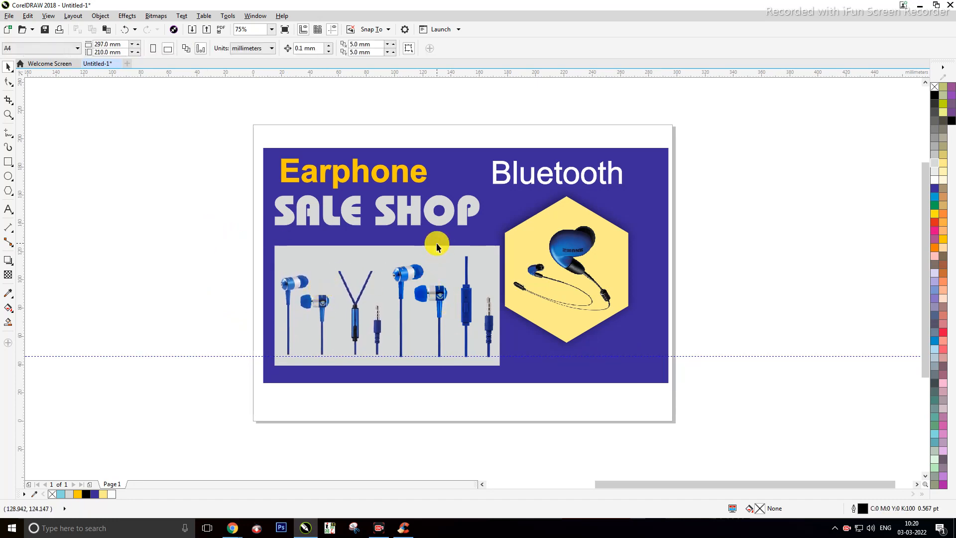
Shrink the right earphone image on the grey rectangle to about 73 mm square.
left_click(465, 295)
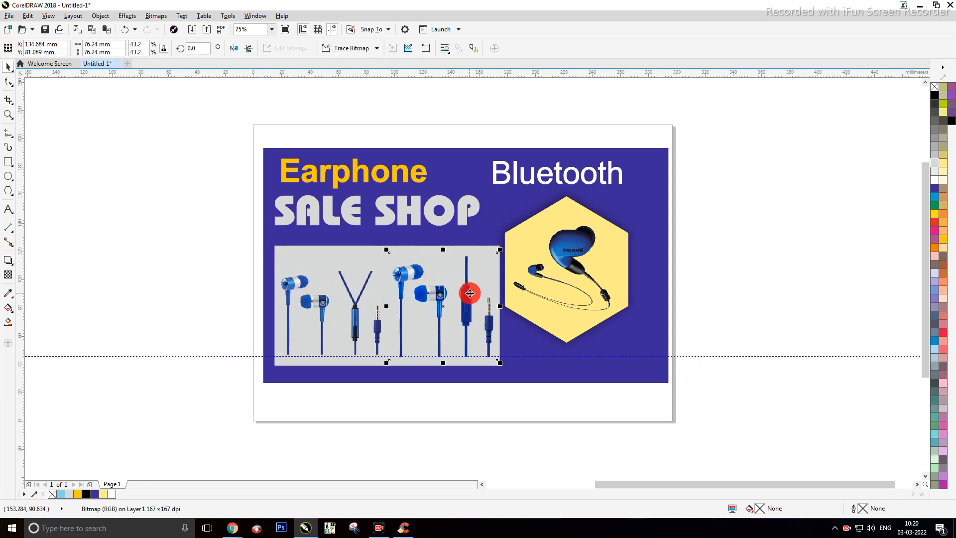
left_click_drag(503, 247, 501, 252)
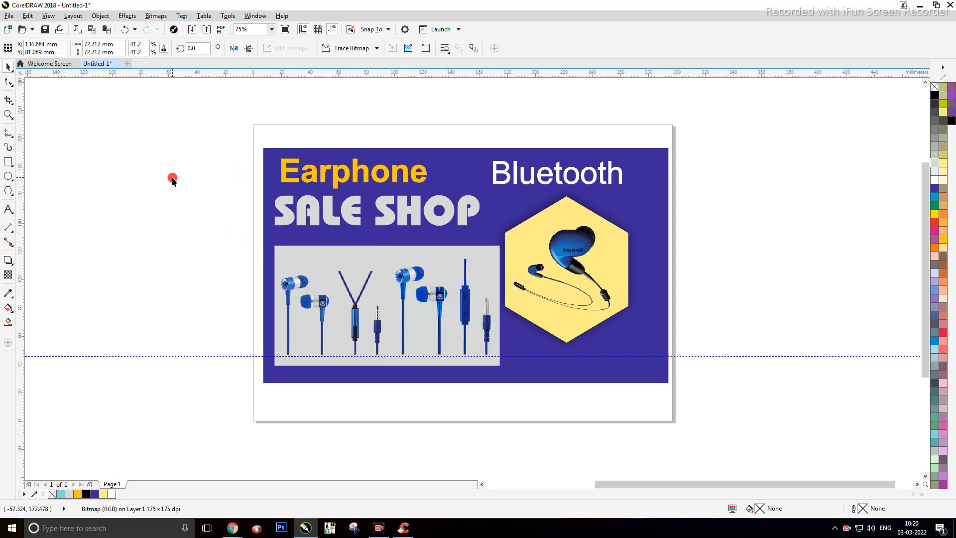
left_click(172, 180)
Move the horizontal guideline up to the top of the earphone images and enlarge the left image to about 85 × 70 mm.
left_click(433, 255)
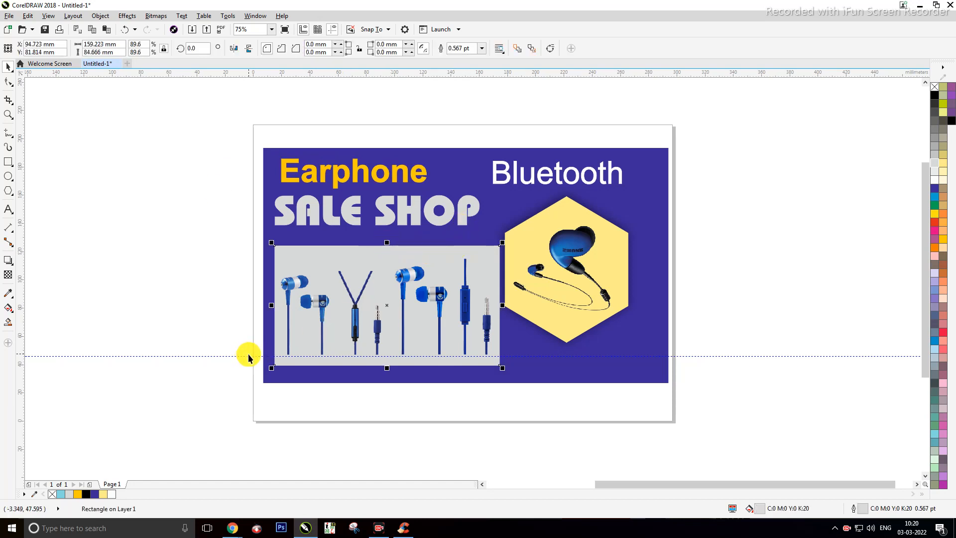
left_click_drag(248, 357, 295, 260)
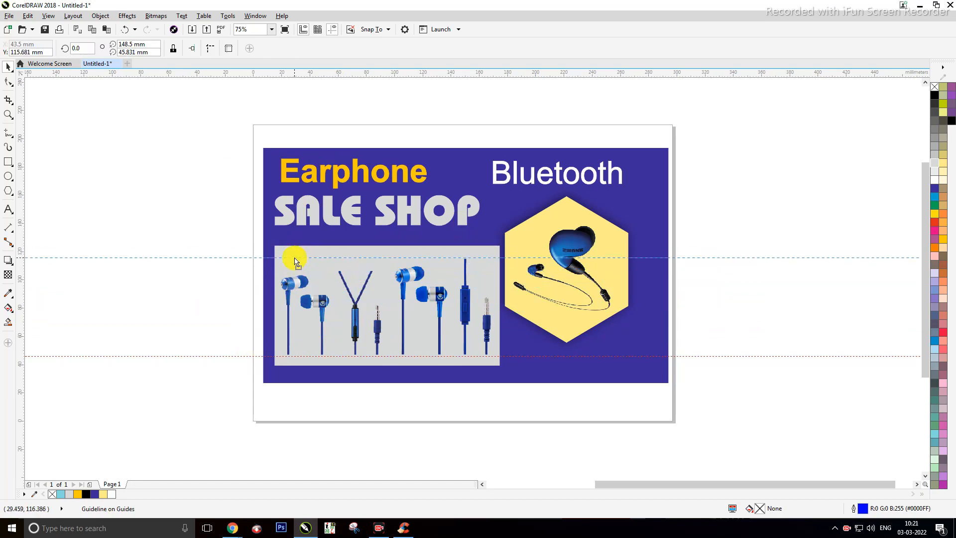
left_click(196, 299)
left_click(354, 308)
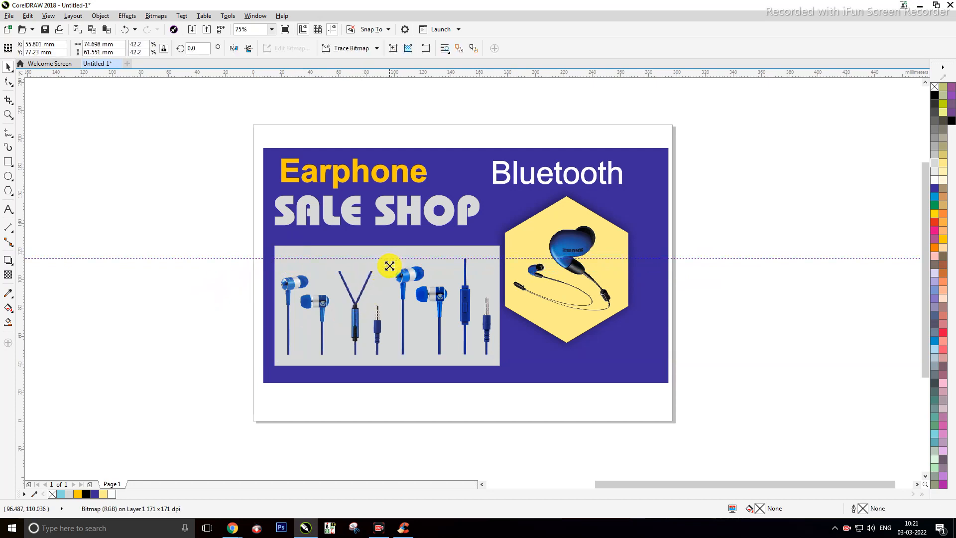
left_click_drag(389, 266, 394, 260)
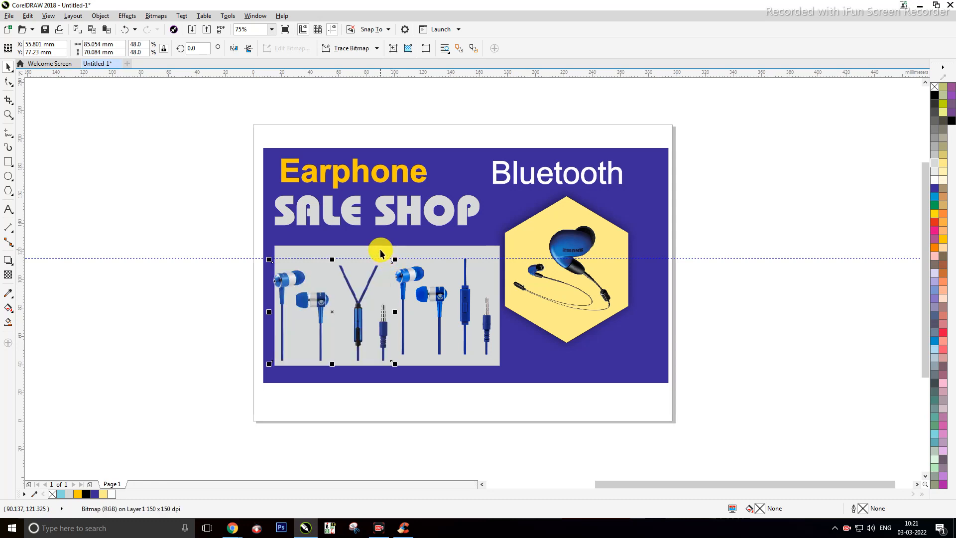
Nudge the left earphone image 0.8 mm to the right on the grey rectangle.
key("Right")
key("Right")
key("Right")
key("Right")
key("Right")
key("Right")
key("Right")
key("Right")
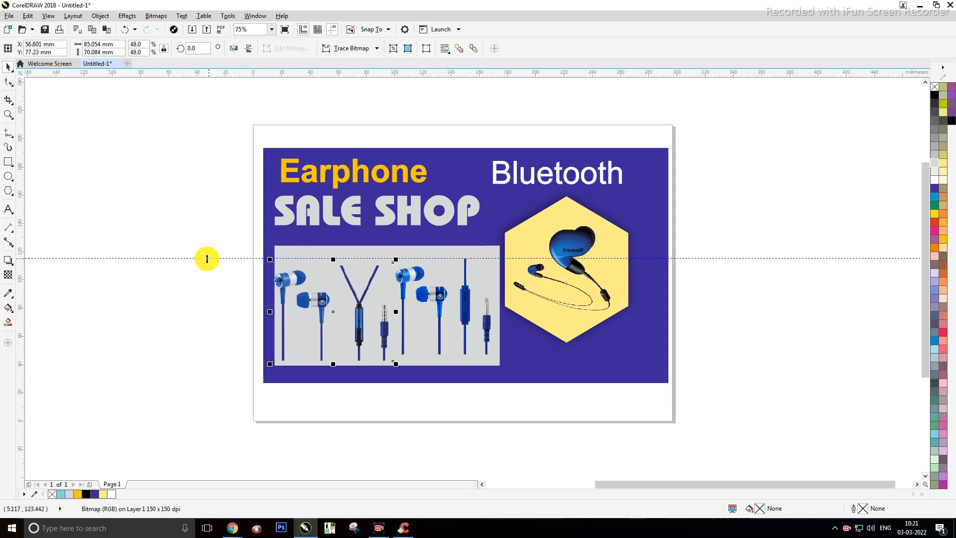
left_click(206, 258)
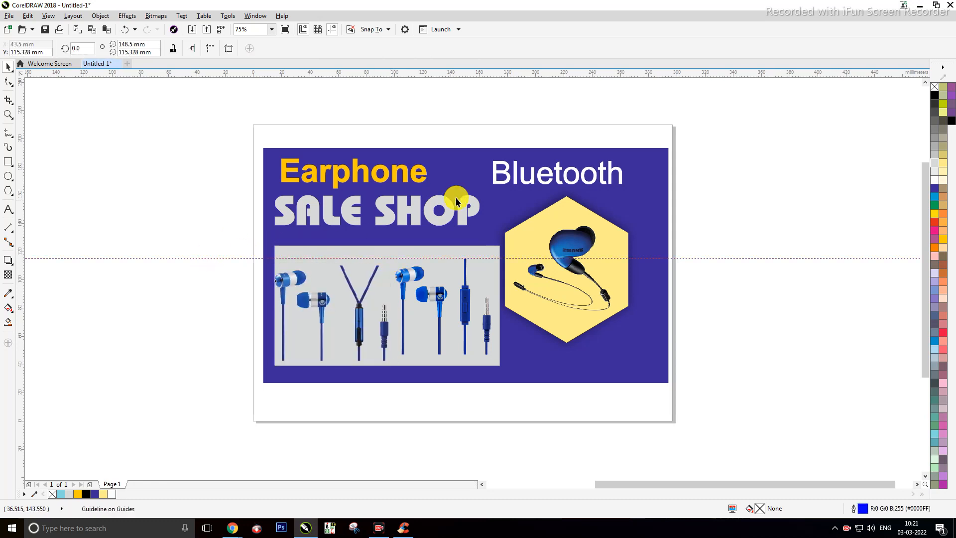
Nudge the yellow Earphone text slightly to the right.
left_click(413, 176)
key("Right")
key("Right")
key("Right")
key("Right")
key("Right")
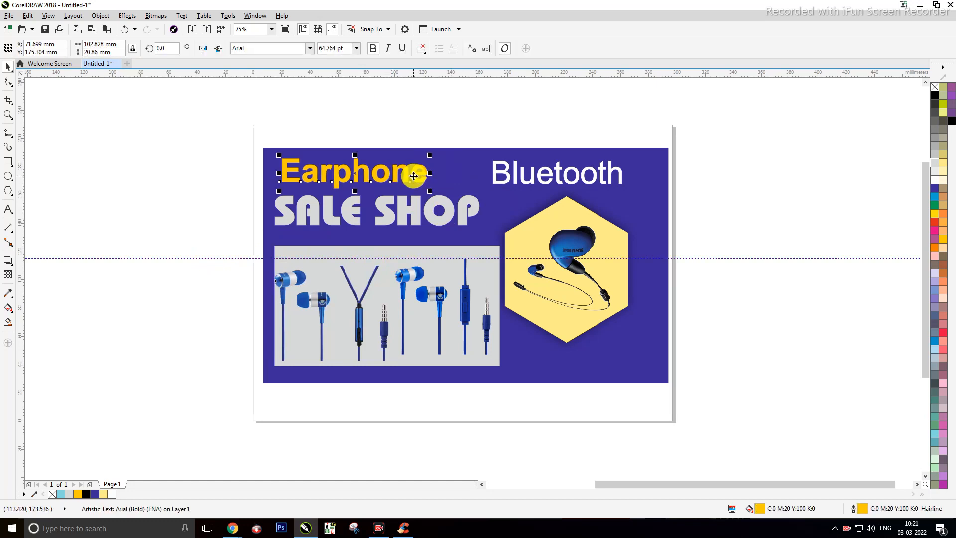
left_click(458, 132)
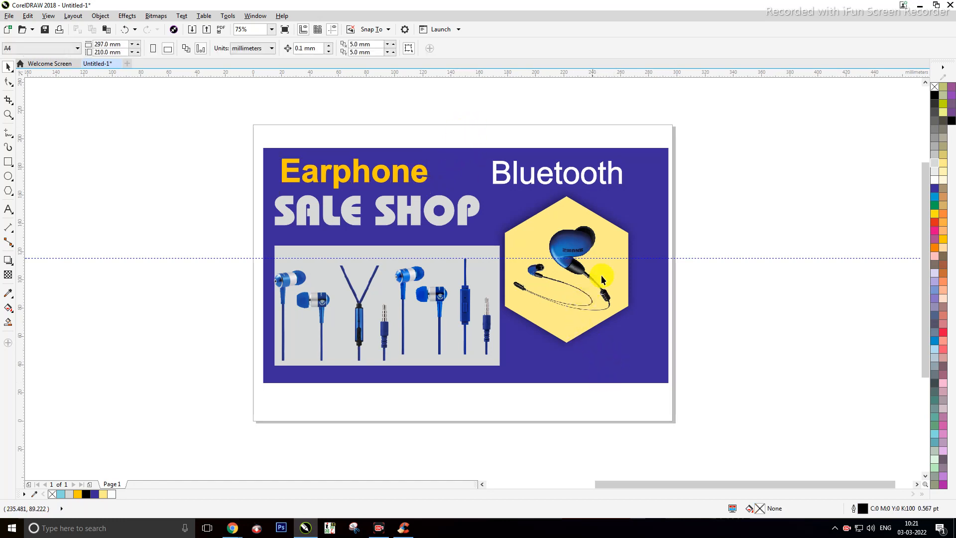
Move the Bluetooth earphone image off the yellow hexagon to the empty area right of the page.
left_click(742, 165)
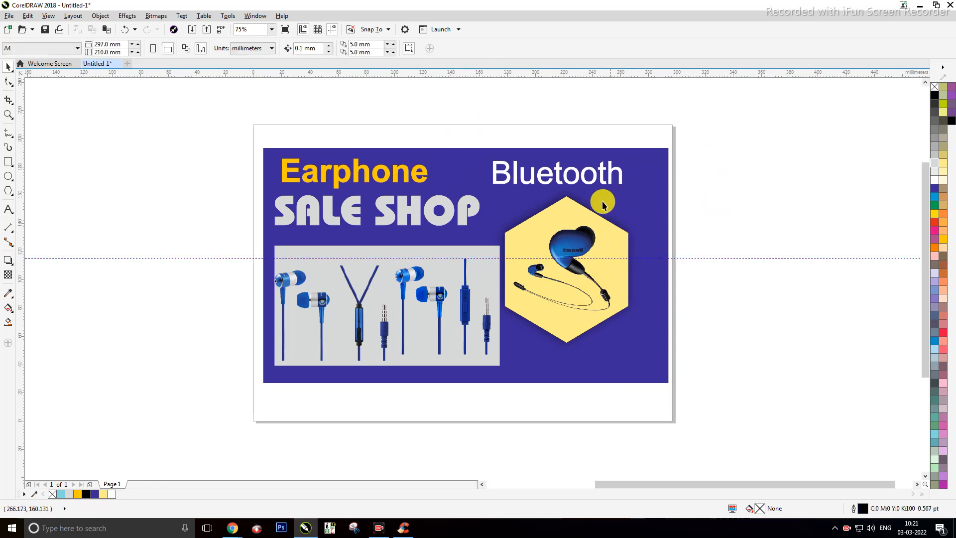
left_click(599, 226)
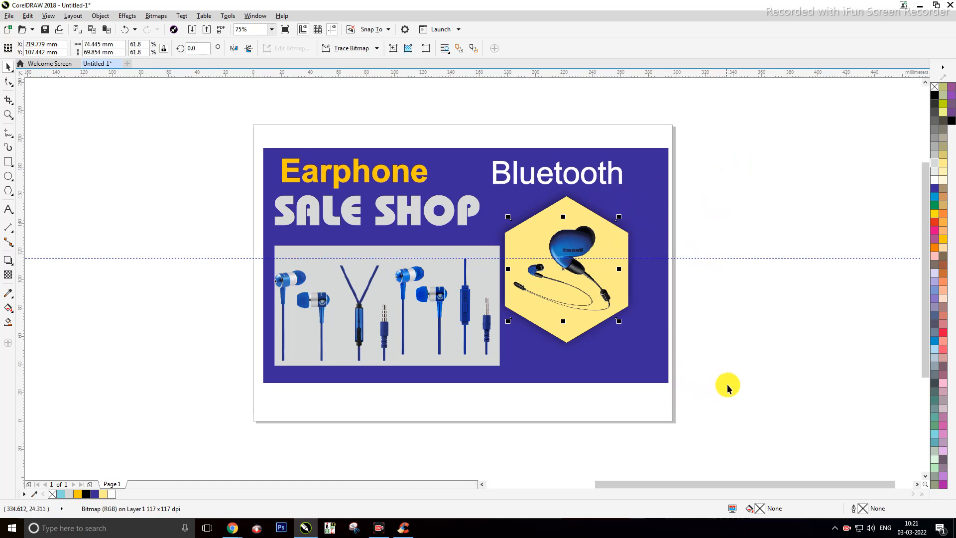
left_click_drag(614, 377, 491, 189)
left_click_drag(552, 242, 827, 304)
left_click(721, 300)
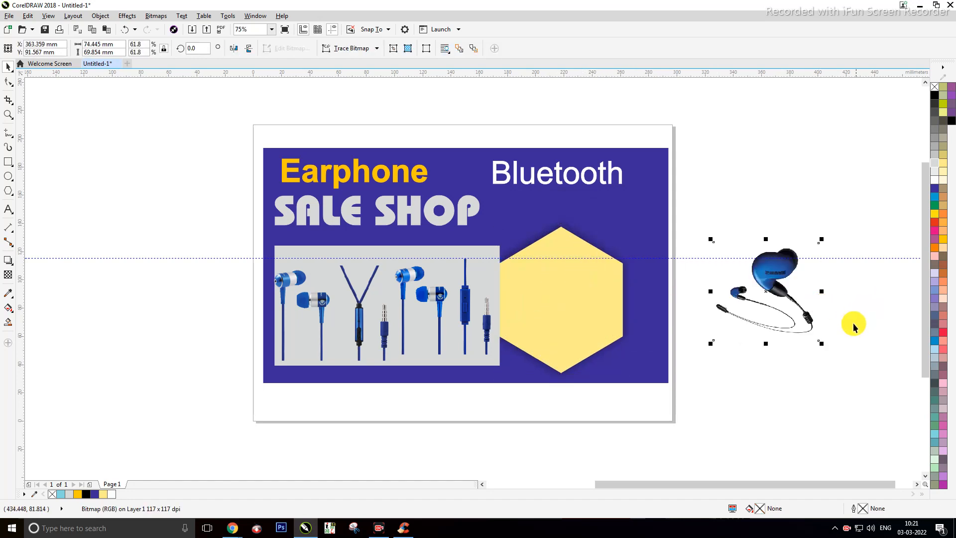
Move the yellow hexagon off the banner and delete it.
left_click(580, 310)
left_click_drag(580, 310, 788, 196)
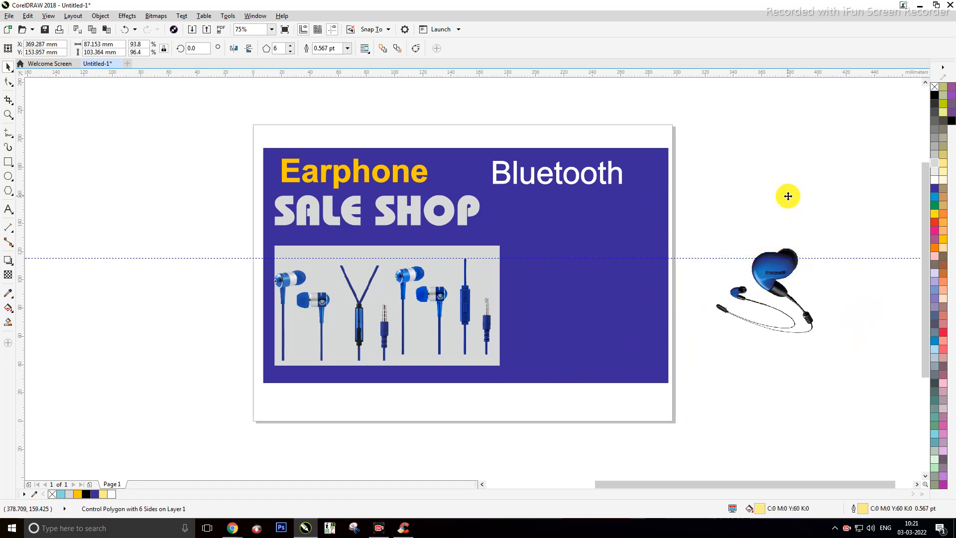
key("Delete")
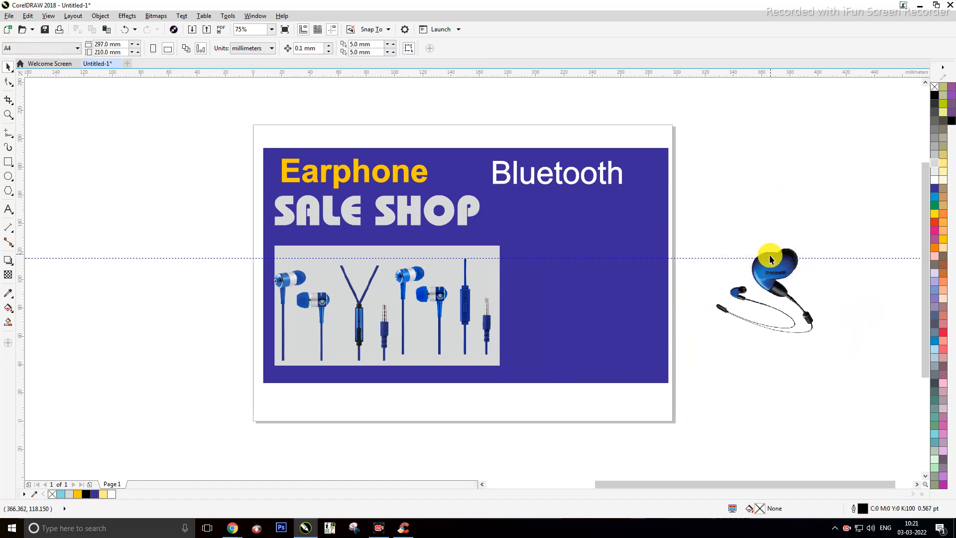
Draw a circle, place it right of the grey rectangle on the banner, and enlarge it to about 70 mm in diameter.
left_click(9, 177)
left_click_drag(96, 160, 186, 250)
left_click(8, 68)
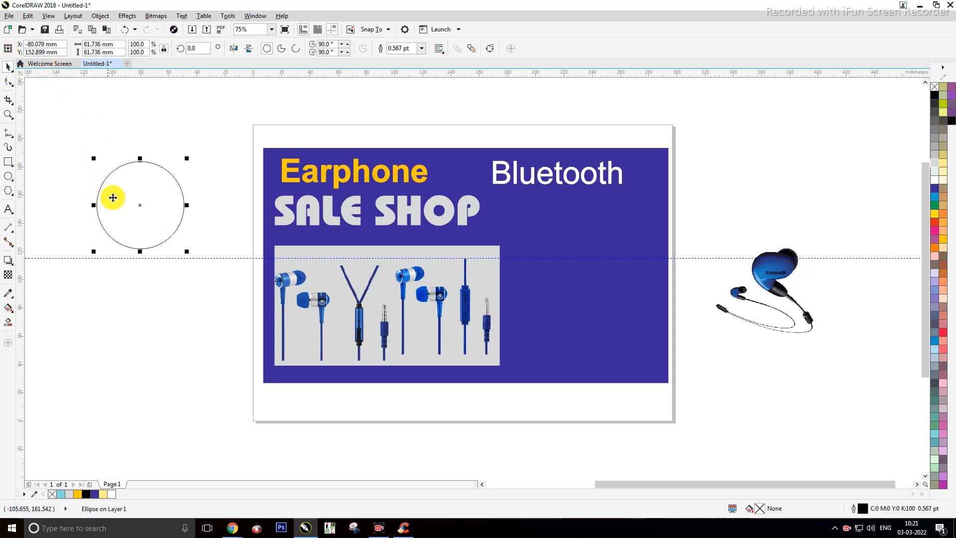
left_click_drag(115, 204, 538, 299)
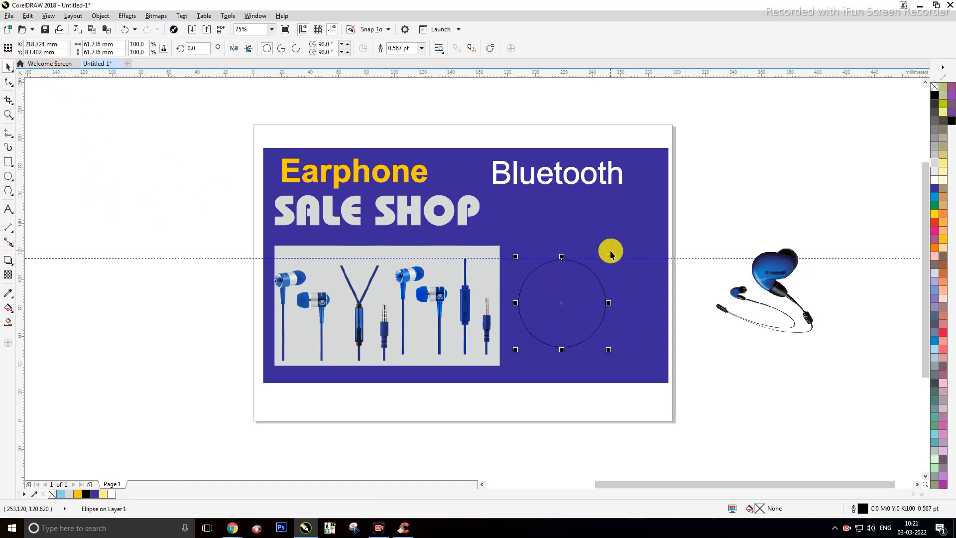
left_click_drag(612, 249, 618, 250)
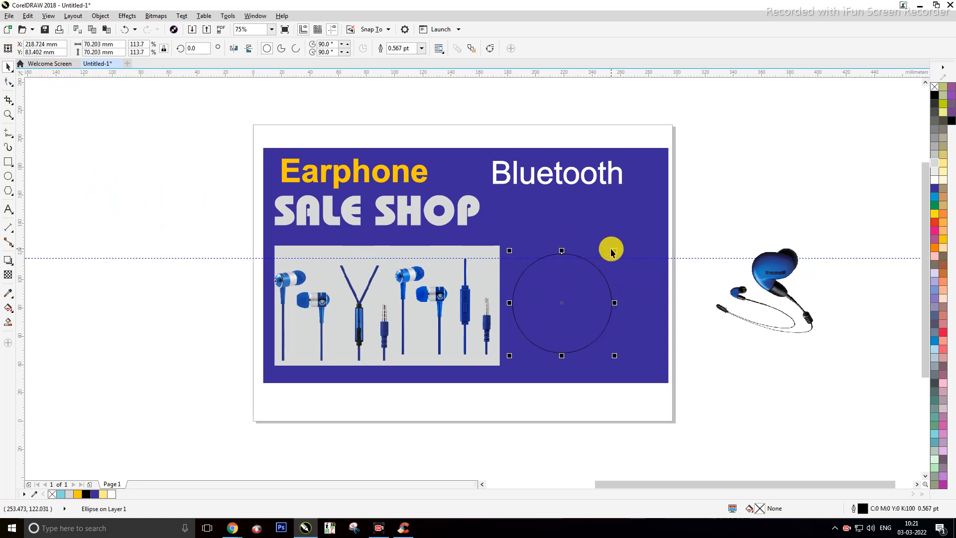
Give the circle a pink fill and outline (C:0 M:40 Y:20 K:0).
left_click(699, 215)
left_click(566, 330)
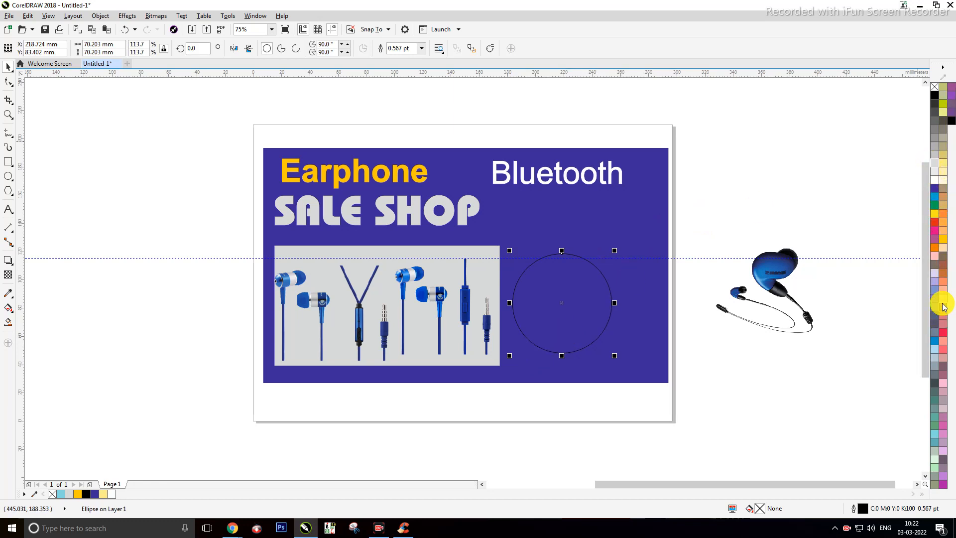
left_click(934, 257)
right_click(934, 257)
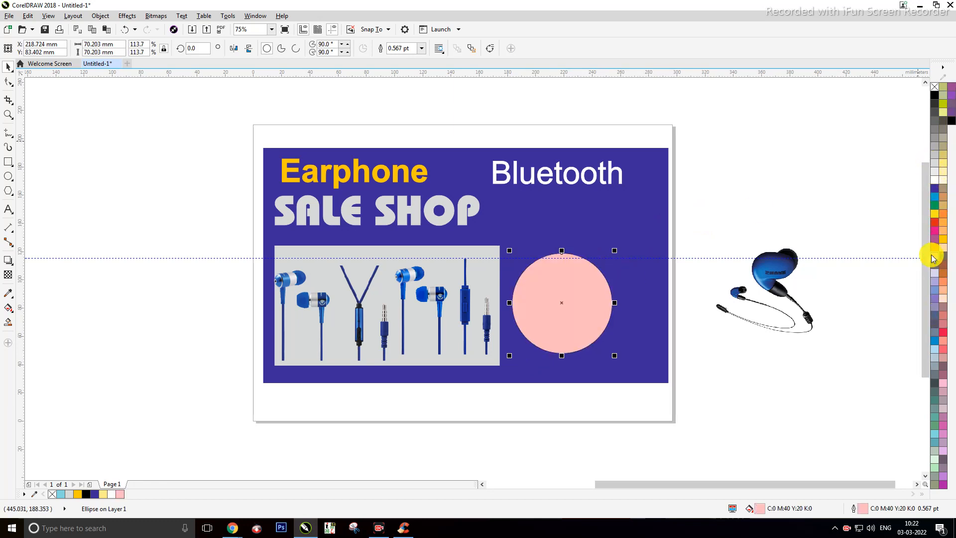
Move the Bluetooth earphone image farther from the page, then enlarge the pink circle to about 91 mm and shift it slightly right.
left_click(841, 245)
left_click_drag(776, 277, 850, 168)
left_click(594, 299)
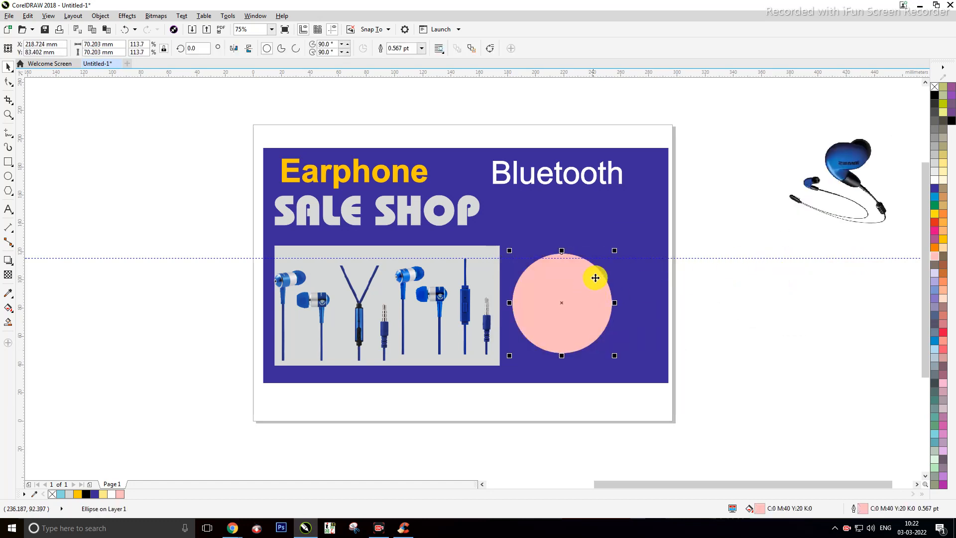
left_click_drag(614, 250, 629, 241)
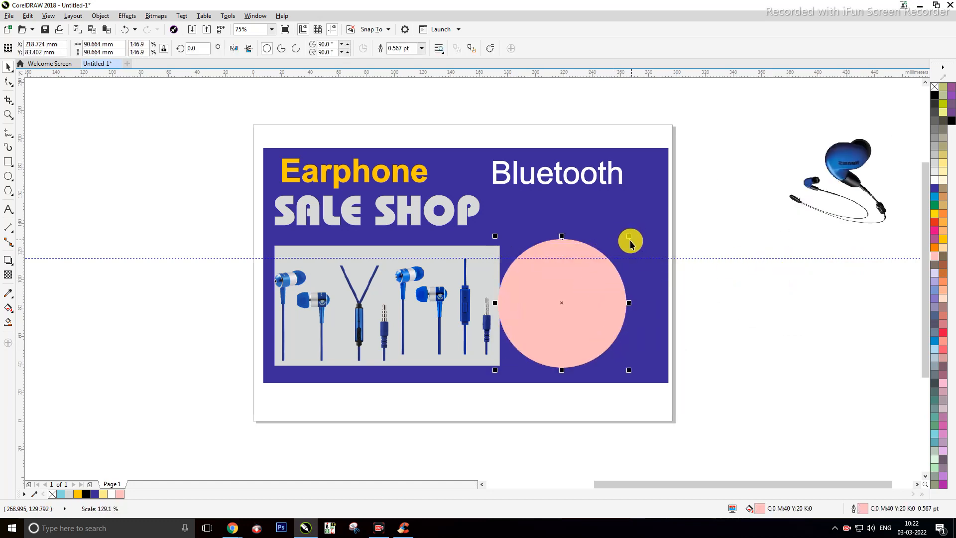
left_click_drag(559, 297, 566, 294)
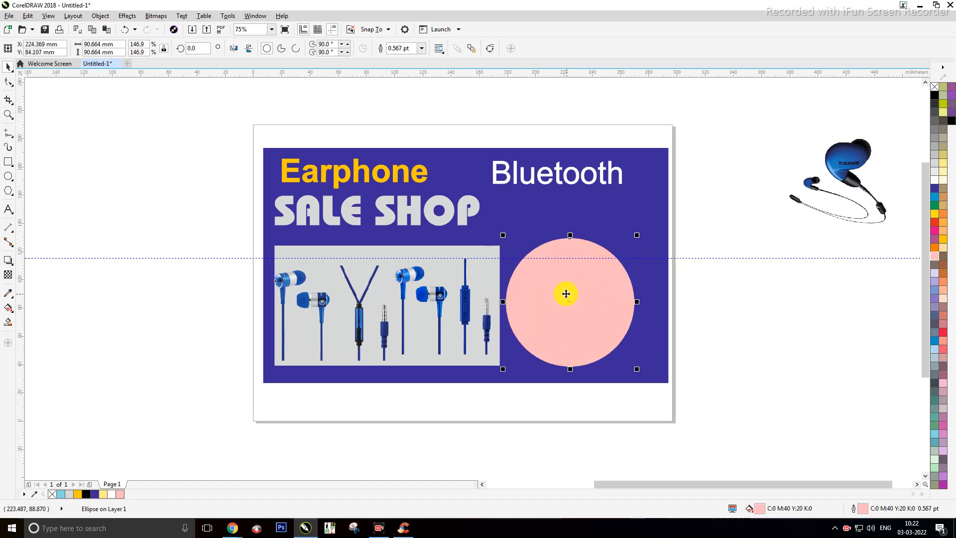
Move the Bluetooth earphone image onto the centre of the pink circle and bring it to the front.
left_click(747, 335)
left_click_drag(841, 166, 573, 292)
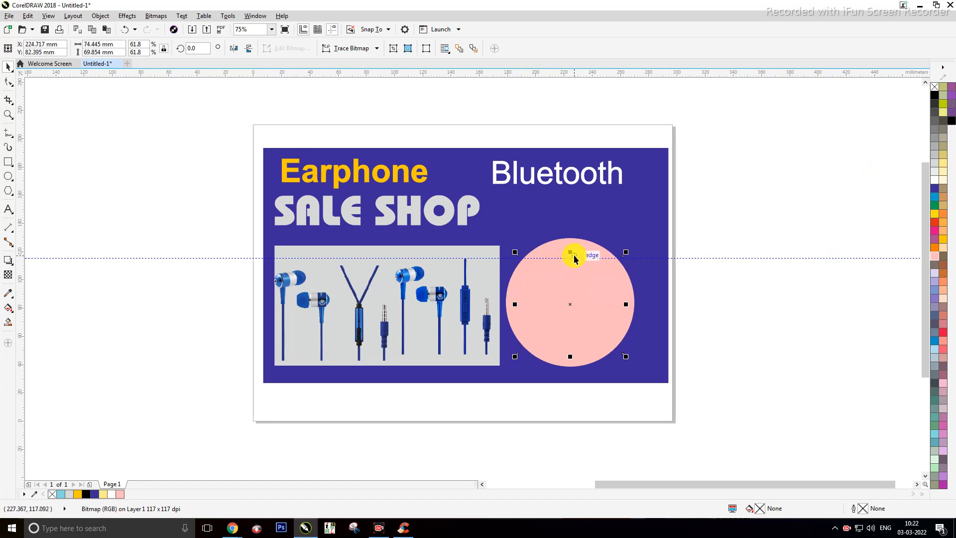
key("shift+Page_Up")
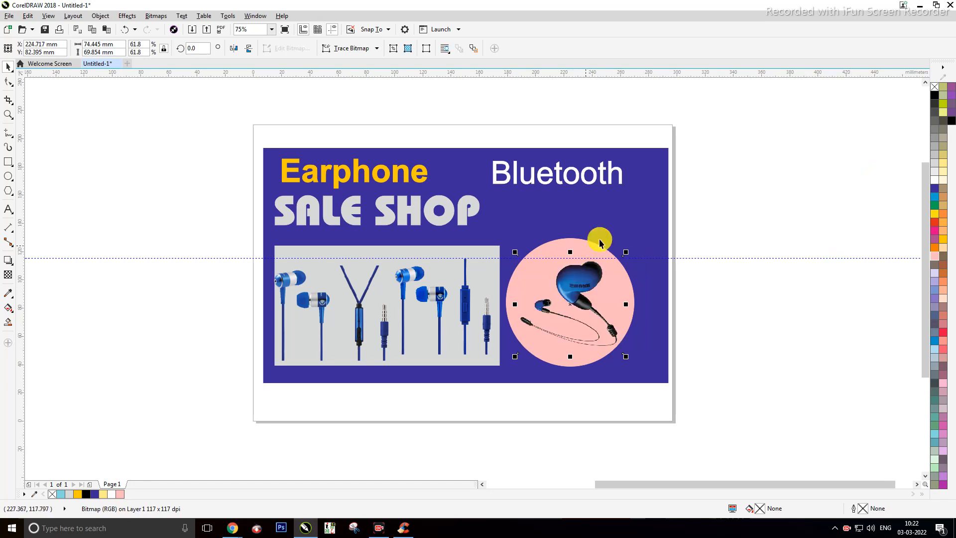
left_click(739, 313)
Mirror the Bluetooth earphone image in the pink circle vertically.
scroll(542, 313, "up", 2)
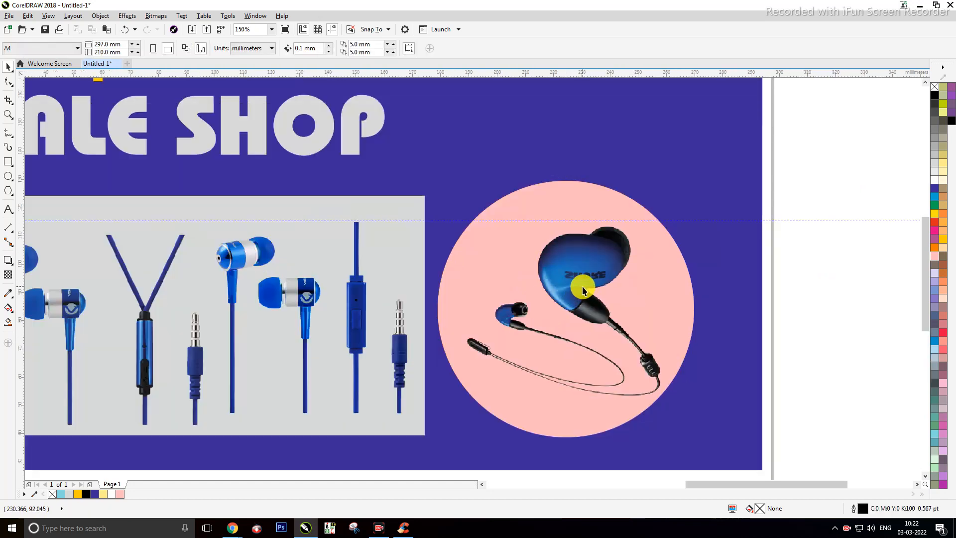
left_click(584, 277)
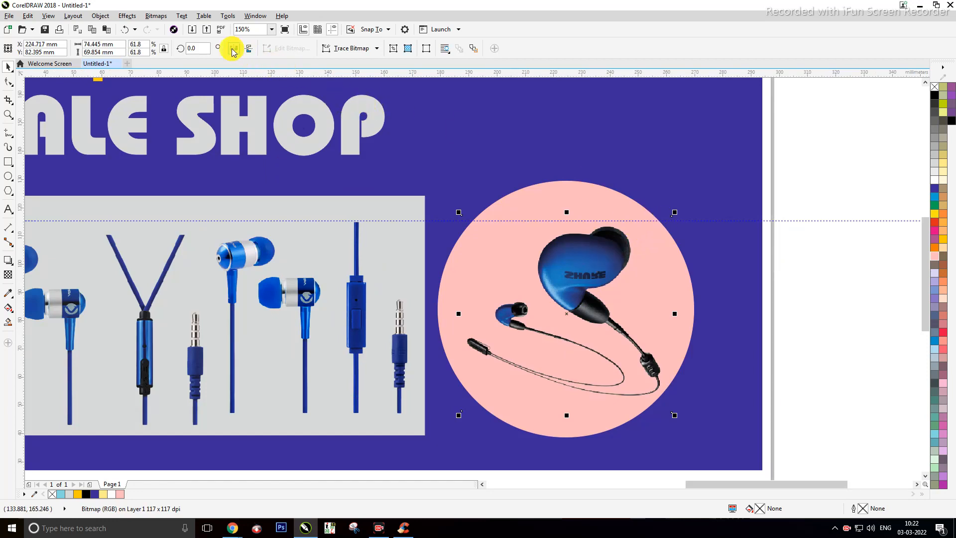
left_click(248, 50)
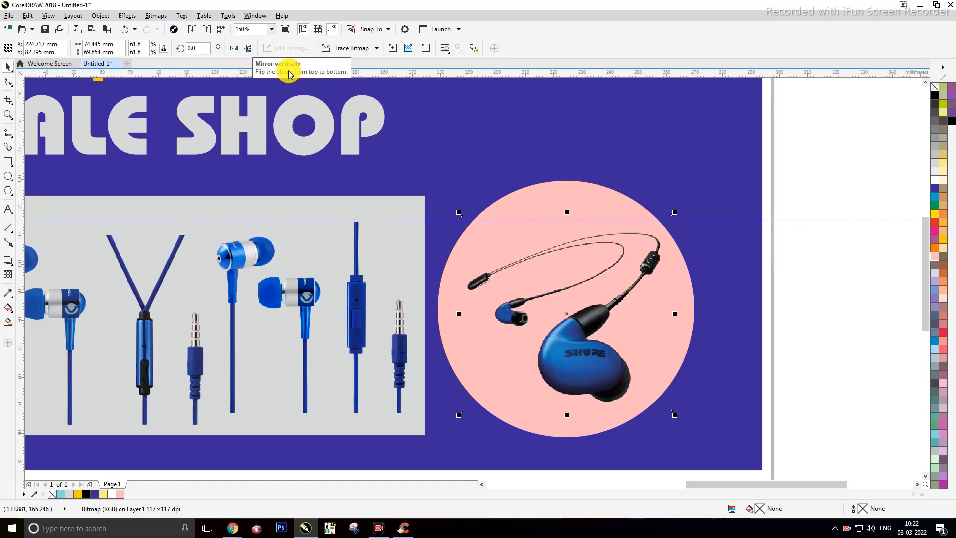
left_click(807, 273)
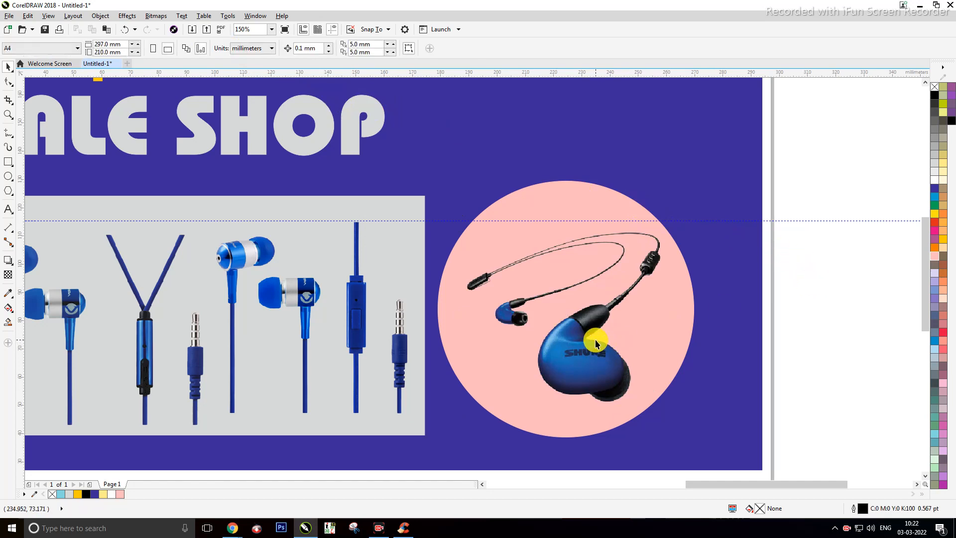
scroll(595, 339, "down", 1)
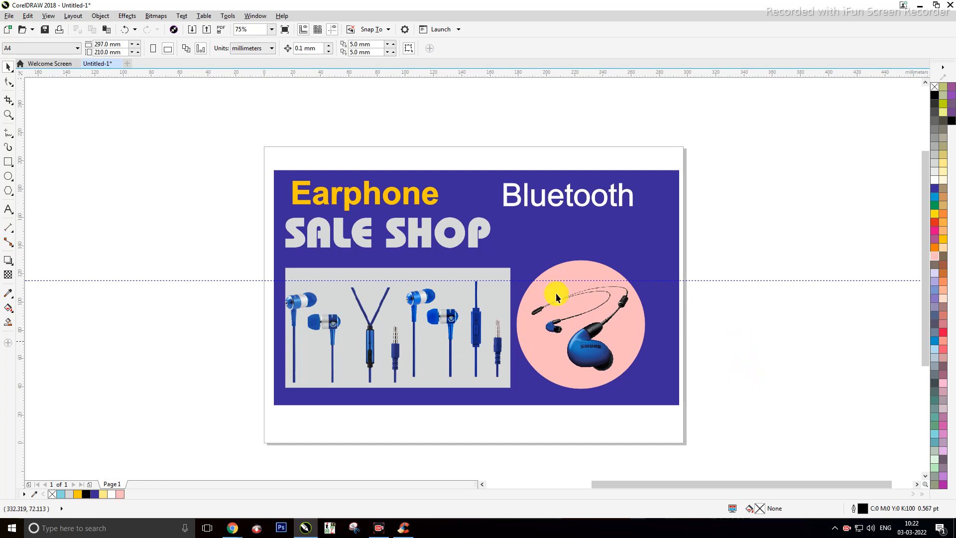
Add the text "SHOP NOW MUMBAI" in 24 pt Arial left of the page and make it bold.
left_click(13, 216)
left_click(64, 208)
left_click(77, 198)
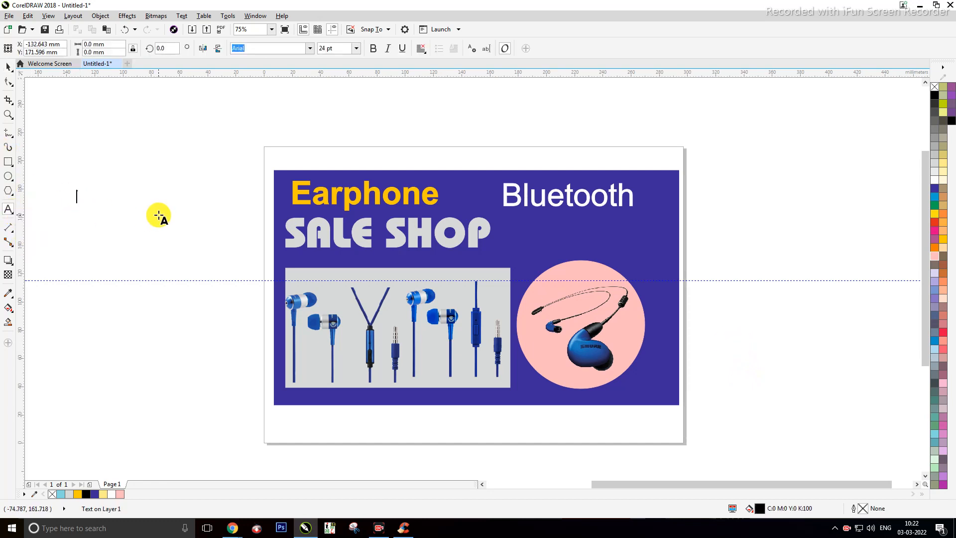
type("s")
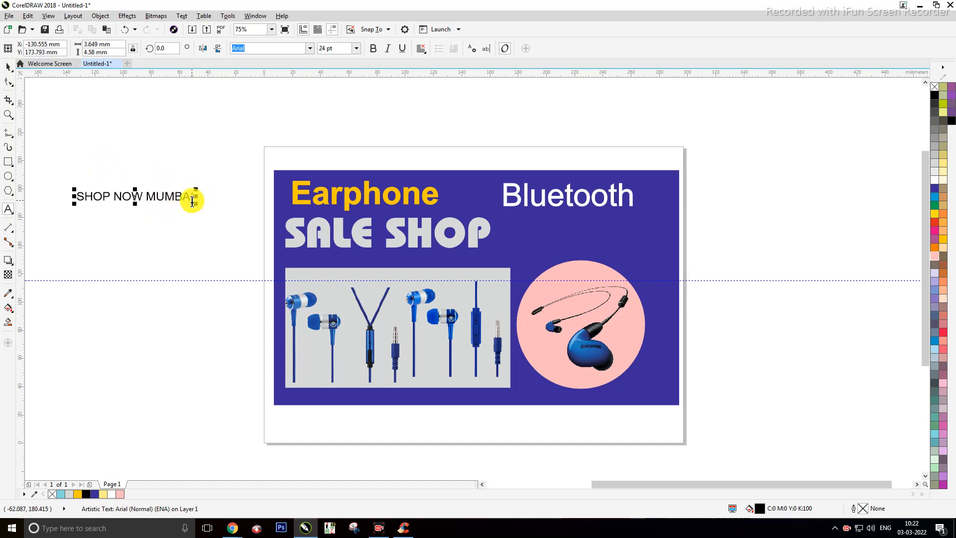
left_click_drag(193, 197, 60, 194)
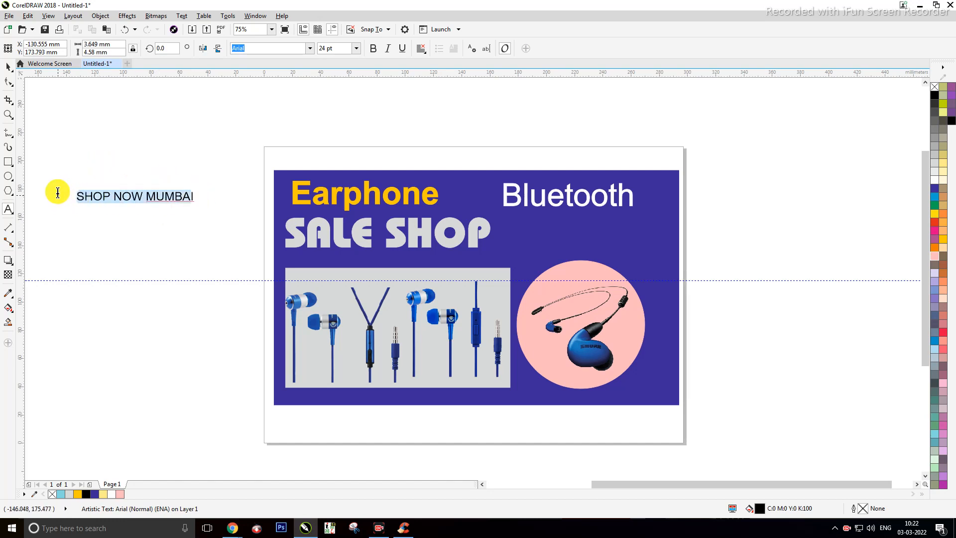
left_click(375, 51)
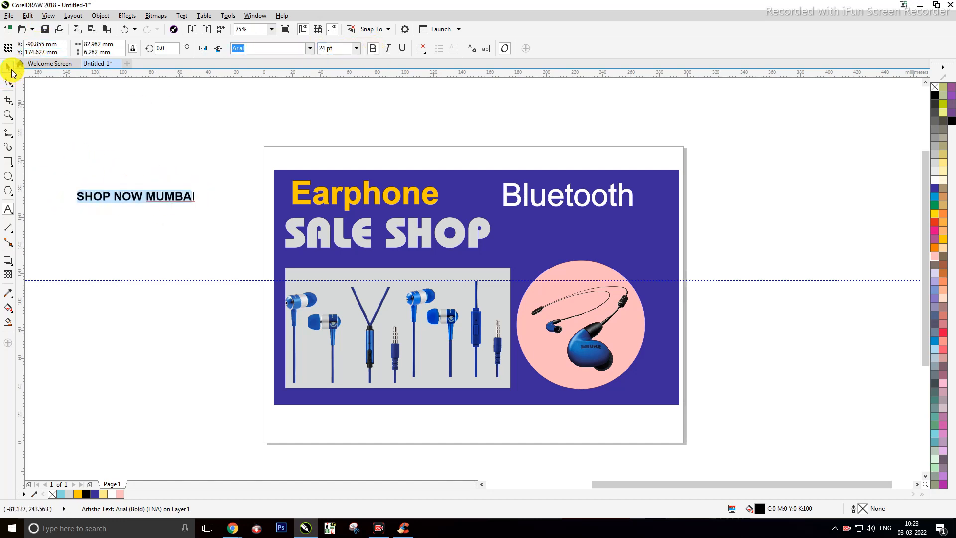
left_click(9, 66)
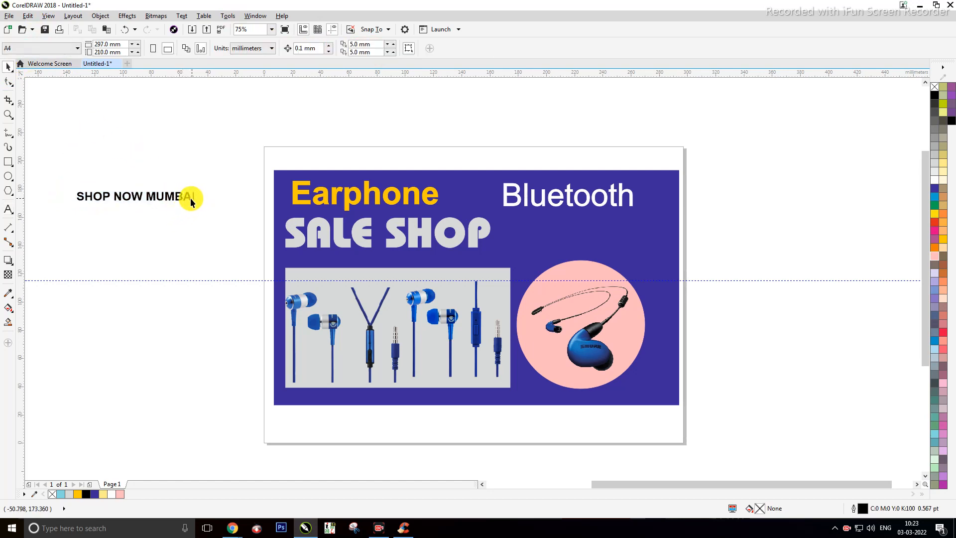
Reapply bold to the whole "SHOP NOW MUMBAI" text, including its last letter.
left_click(14, 215)
left_click(28, 209)
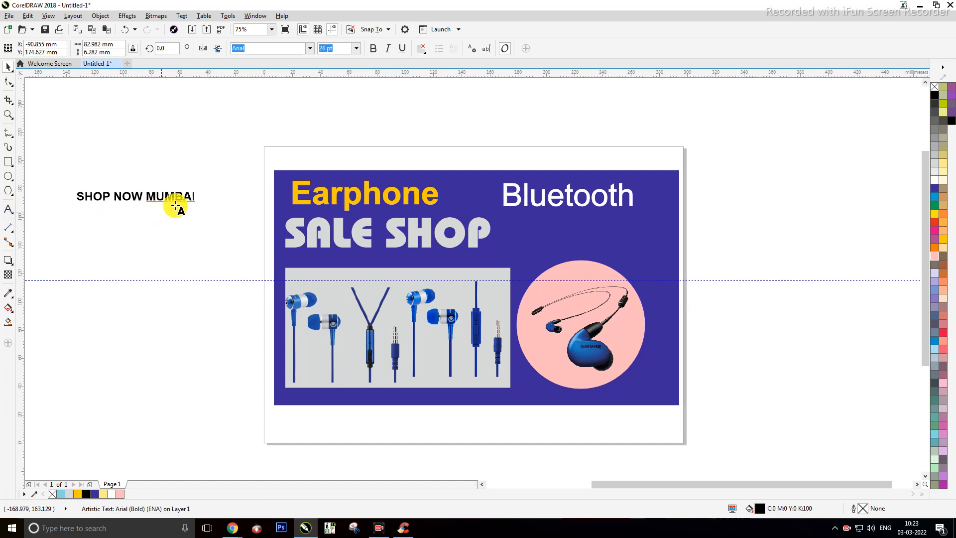
left_click(194, 199)
left_click_drag(194, 200, 18, 194)
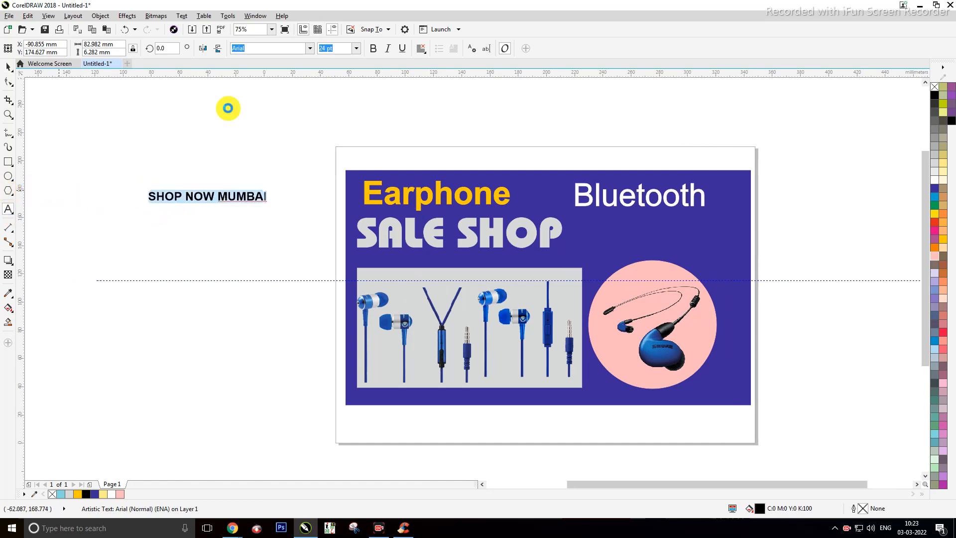
left_click(374, 49)
left_click(373, 48)
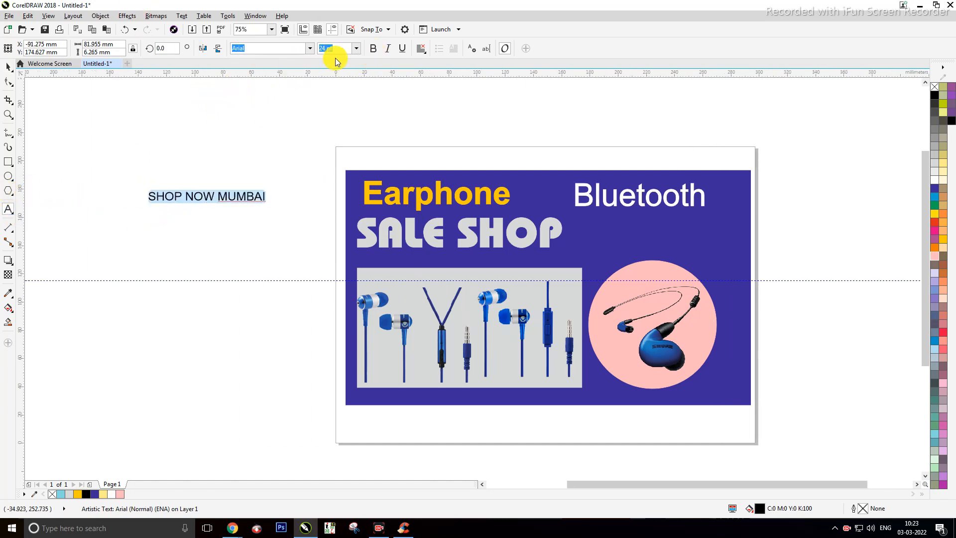
left_click(373, 48)
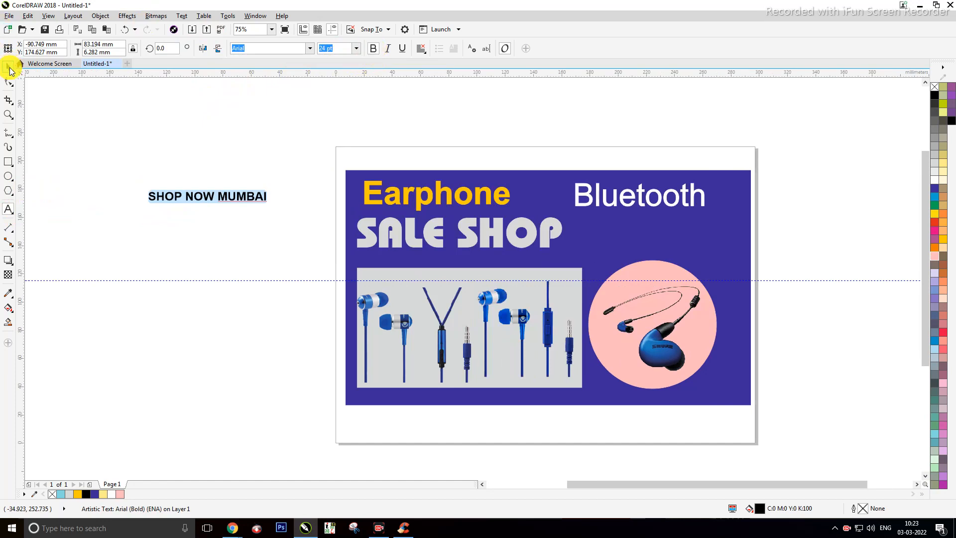
left_click(5, 61)
Enlarge "SHOP NOW MUMBAI" to about 95 mm wide and place it below "Bluetooth" on the banner.
left_click(269, 171)
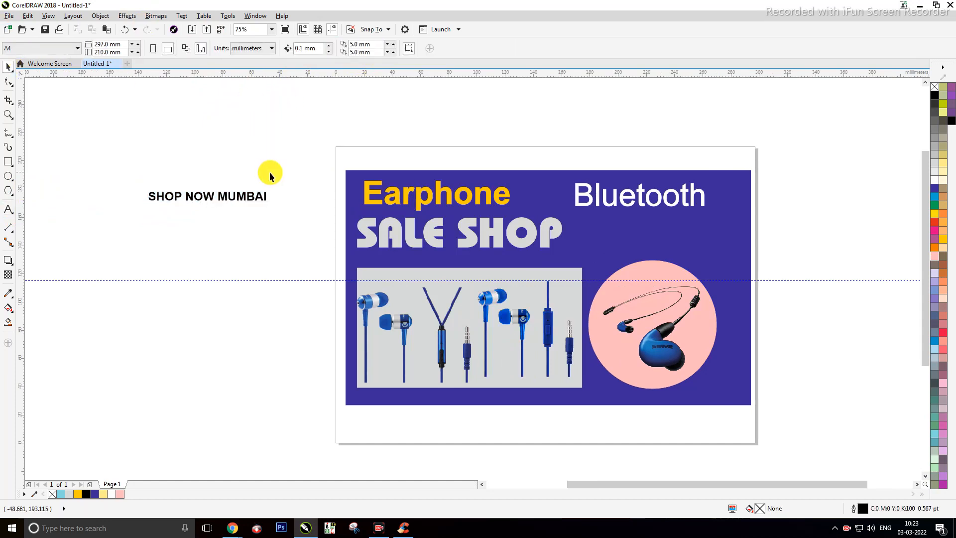
left_click(269, 195)
left_click_drag(270, 189, 685, 231)
left_click(271, 173)
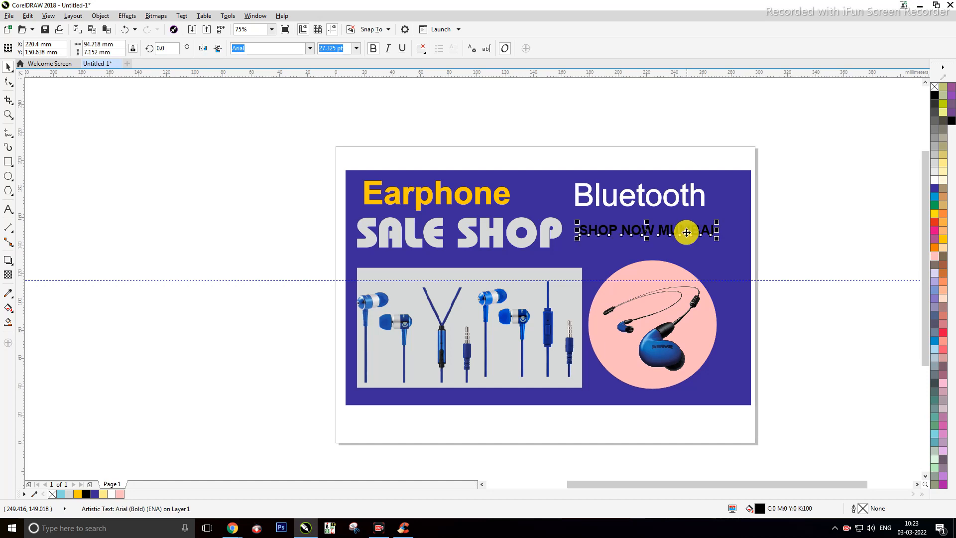
left_click(688, 142)
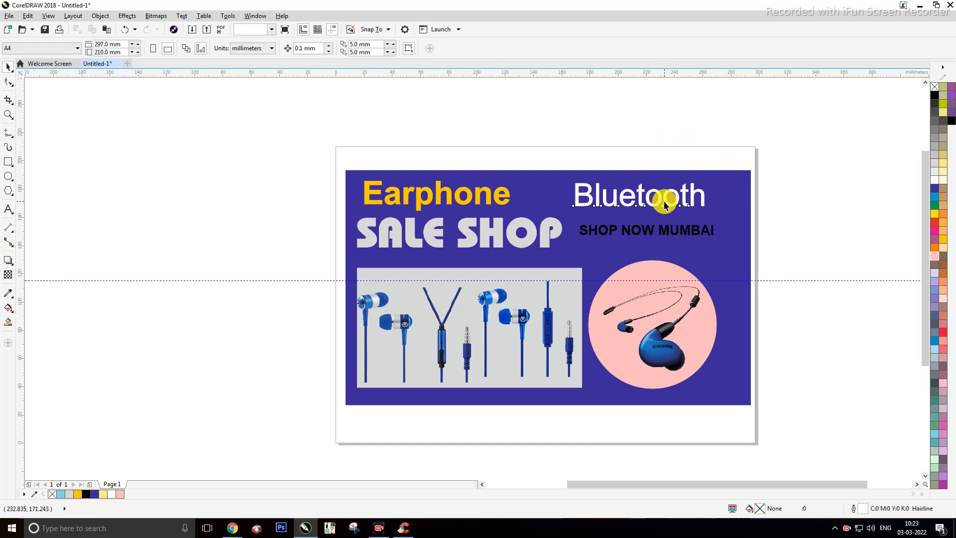
Change the font of the "Bluetooth" text to Aurora Cn BT.
left_click(666, 198)
left_click(303, 49)
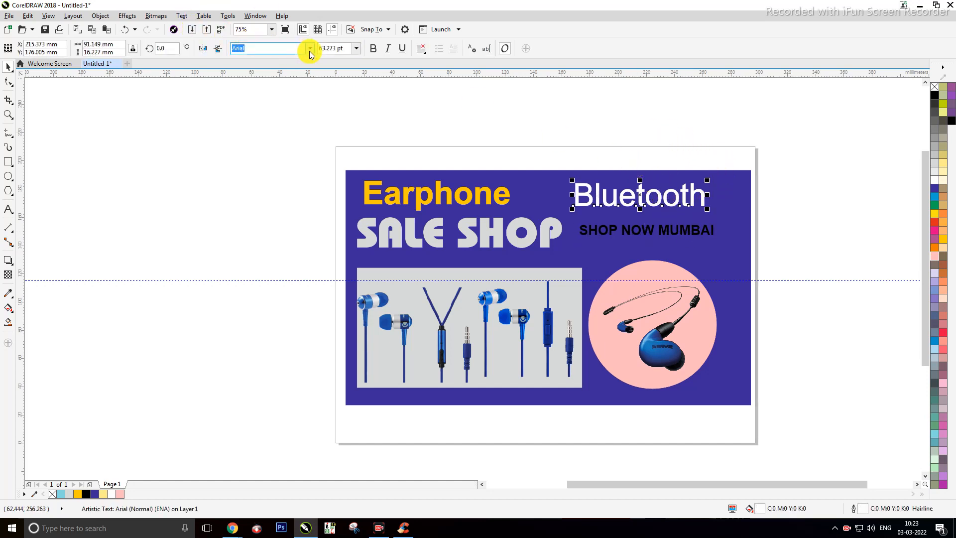
left_click(309, 52)
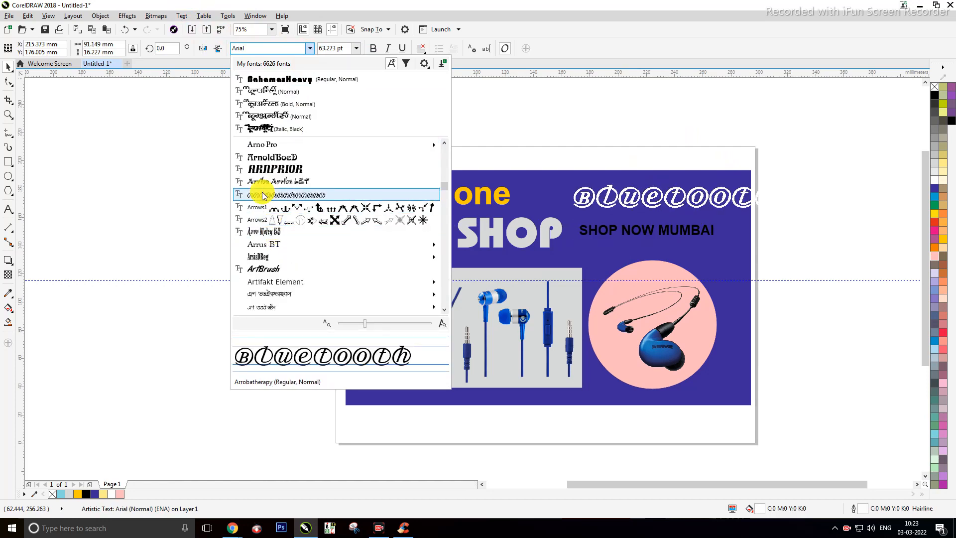
scroll(262, 196, "down", 5)
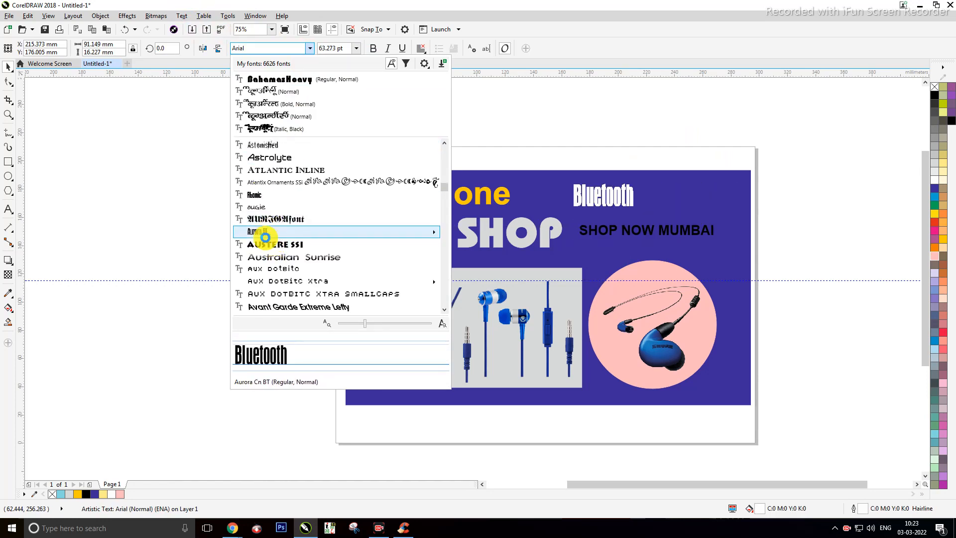
left_click(265, 234)
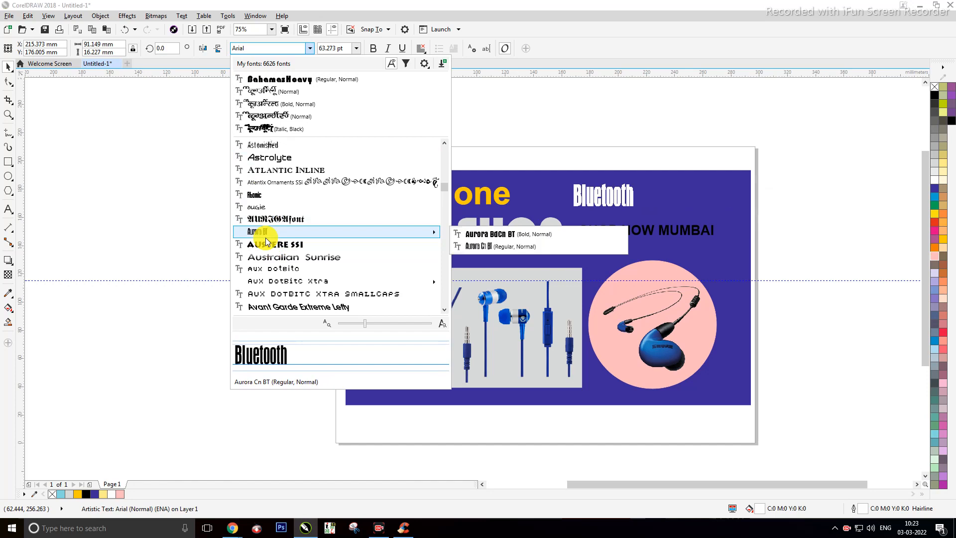
left_click(264, 238)
left_click(587, 128)
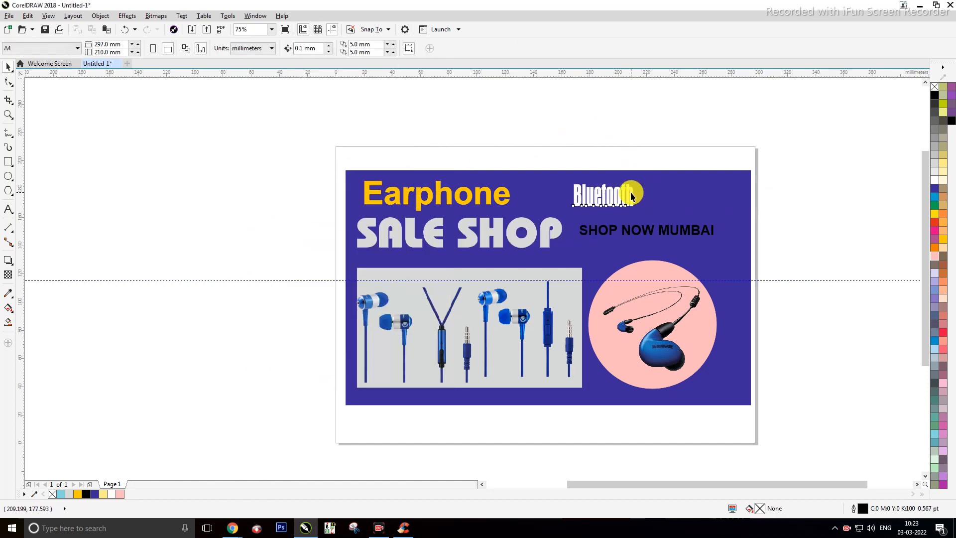
Enlarge "Bluetooth" to about 111 mm wide and position it above "SHOP NOW MUMBAI", clear of the "Earphone" heading.
left_click_drag(630, 192, 690, 199)
left_click(625, 111)
left_click(660, 195)
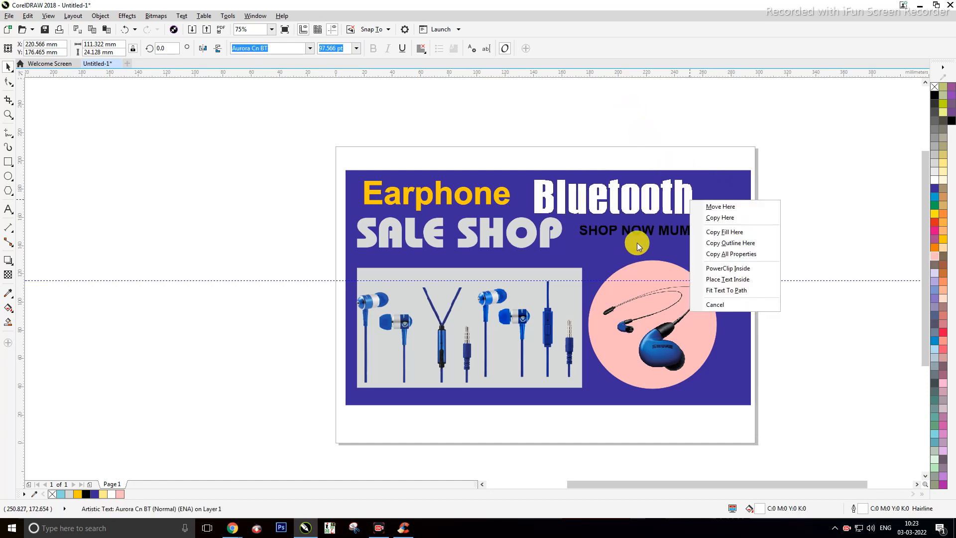
left_click(597, 133)
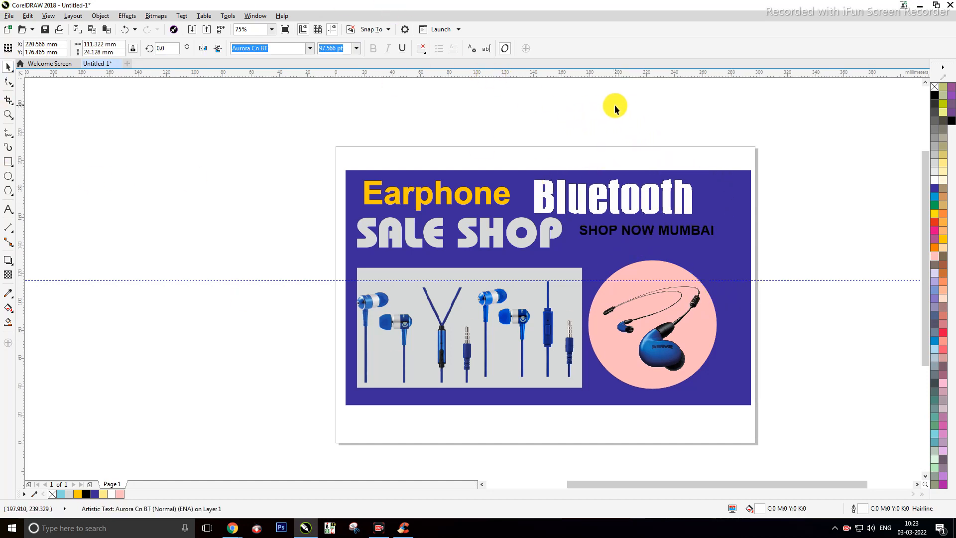
left_click(615, 103)
mouse_move(680, 193)
left_mouse_down()
mouse_move(691, 196)
mouse_move(675, 196)
mouse_move(684, 200)
left_mouse_up()
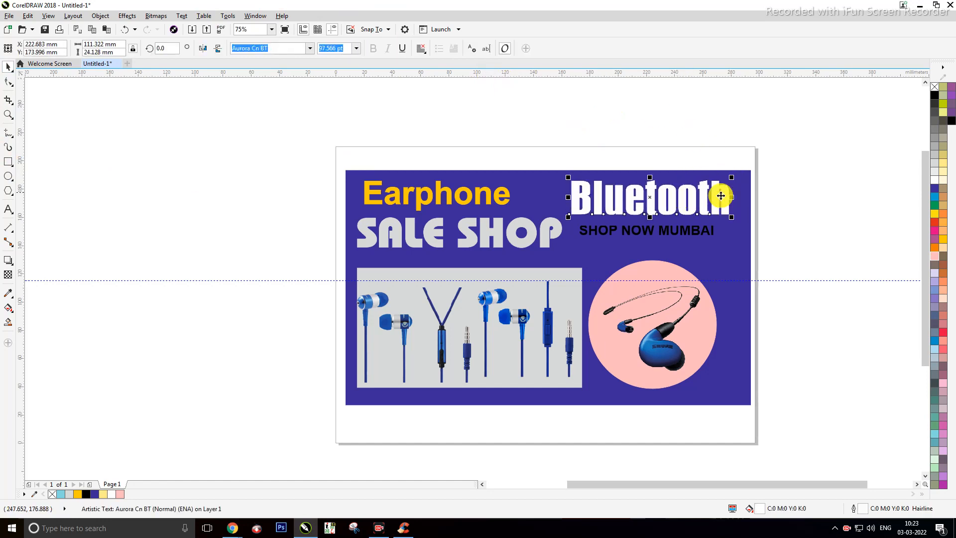
left_click(782, 230)
Enlarge "SHOP NOW MUMBAI" to about 103 mm wide and shift it slightly down and right beneath "Bluetooth".
left_click(700, 236)
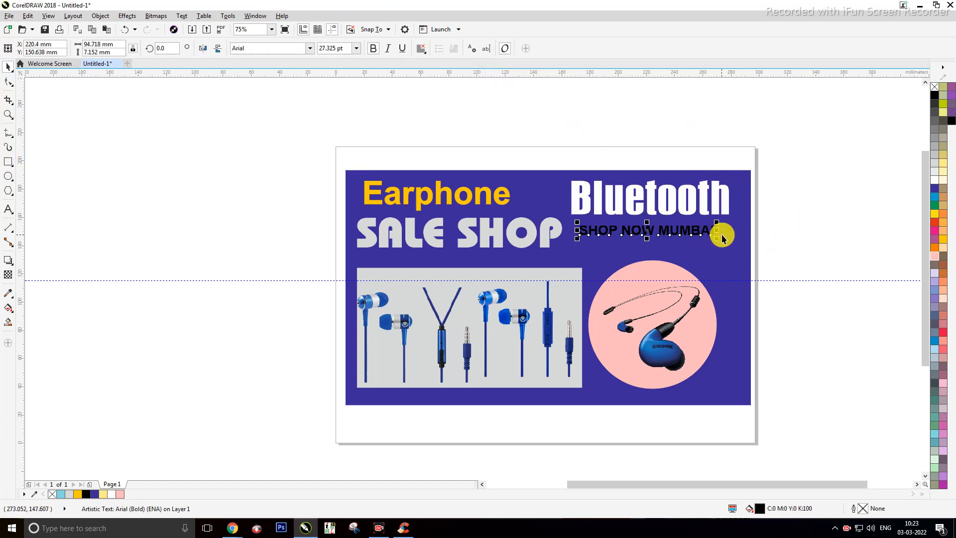
left_click_drag(717, 224, 696, 244)
left_click(794, 229)
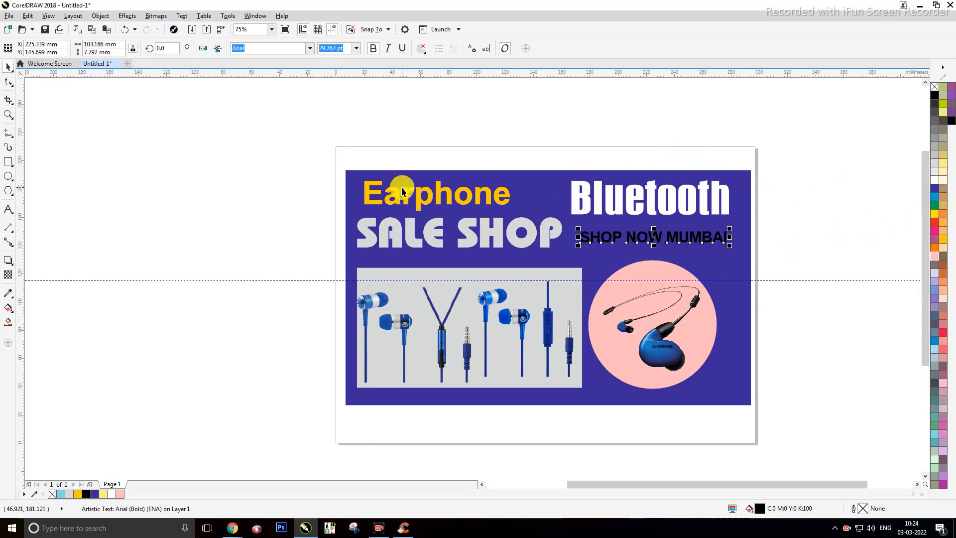
Fill "SHOP NOW MUMBAI" with red and give "Bluetooth" a salmon pink outline (C:0 M:60 Y:40 K:0).
left_click(943, 334)
left_click(873, 256)
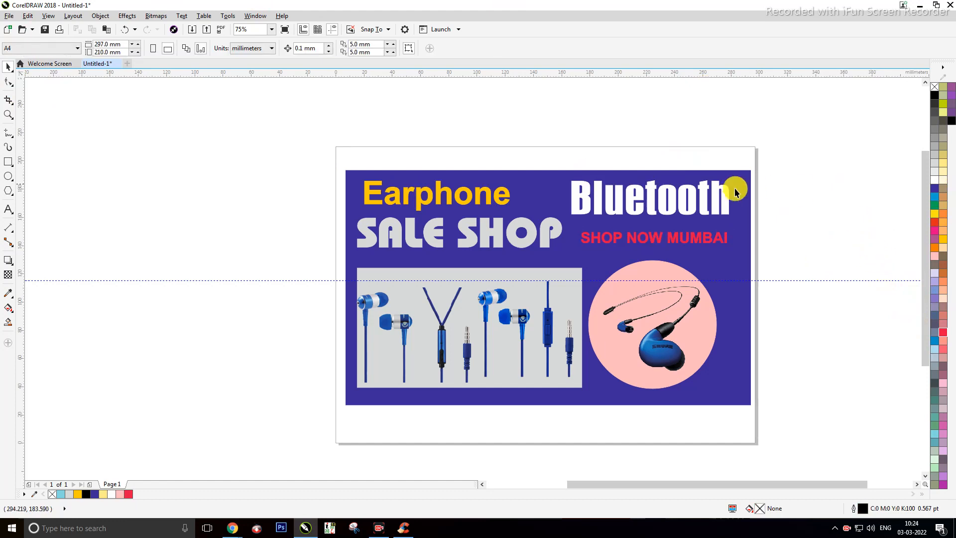
left_click(713, 202)
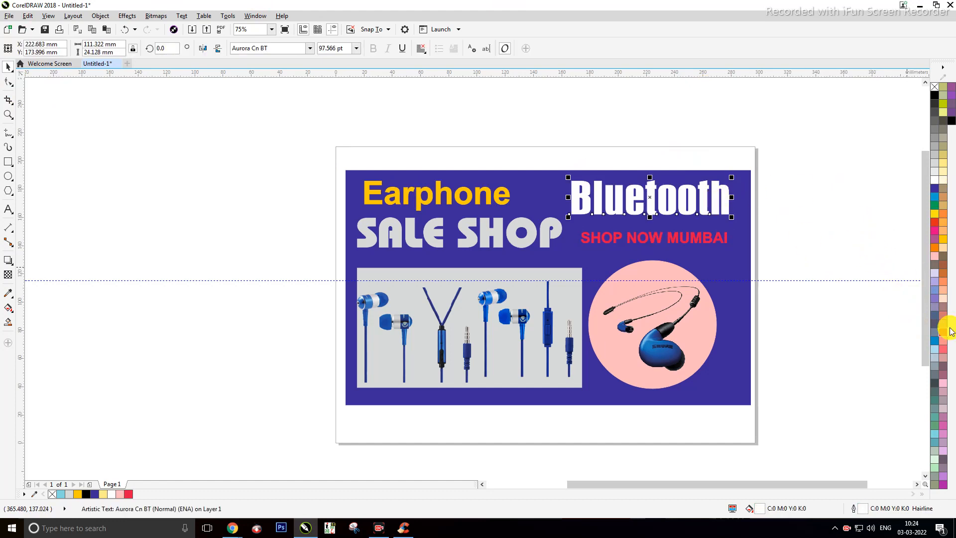
right_click(942, 343)
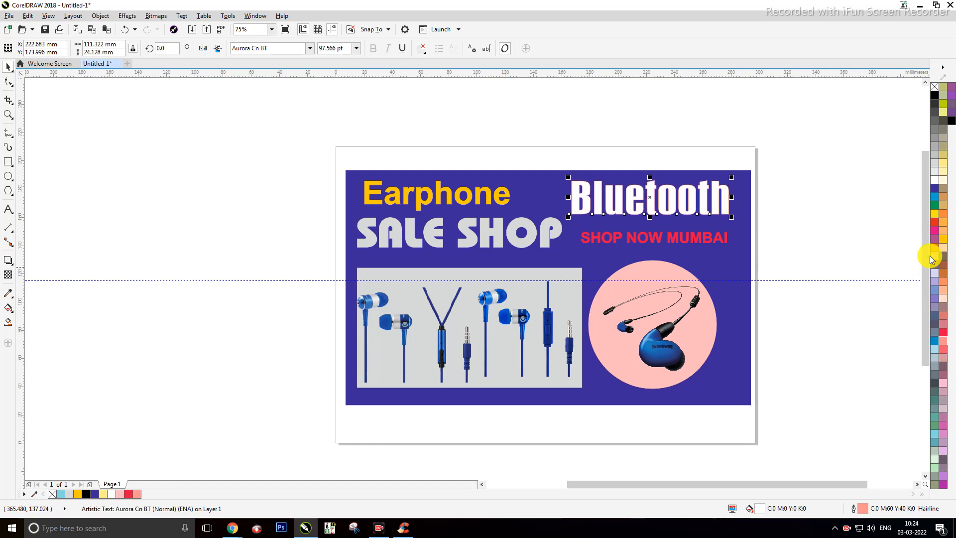
left_click(820, 232)
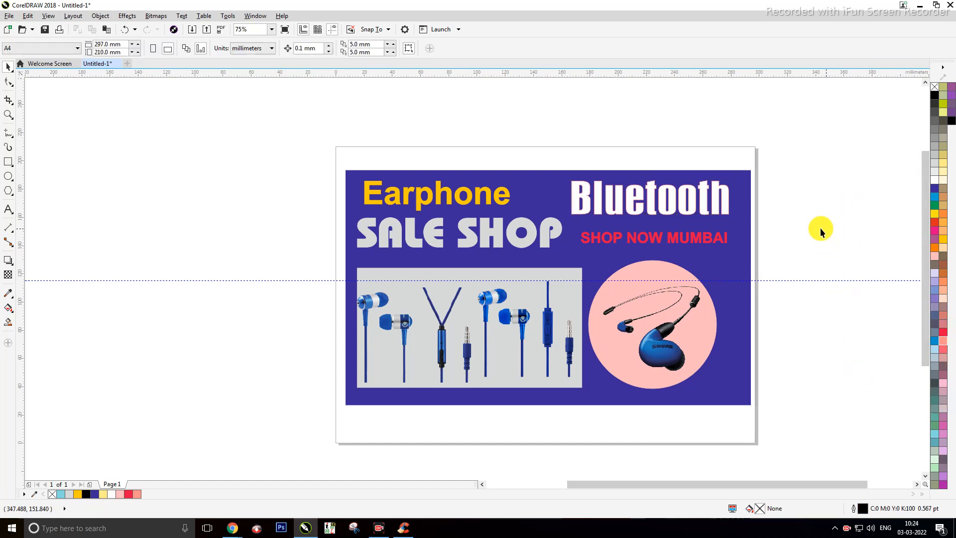
Nudge the Bluetooth earphone image in the pink circle 0.2 mm to the right.
left_click(700, 321)
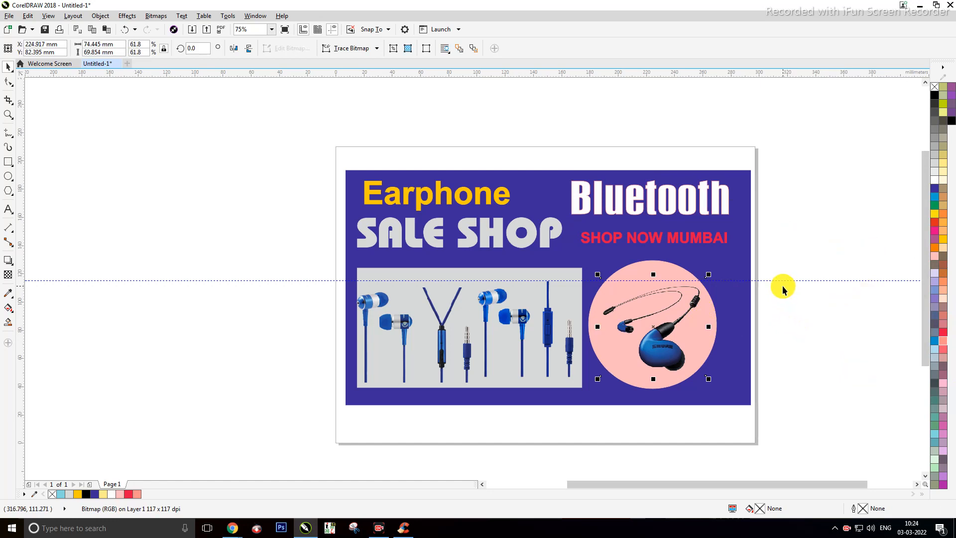
left_click(791, 296)
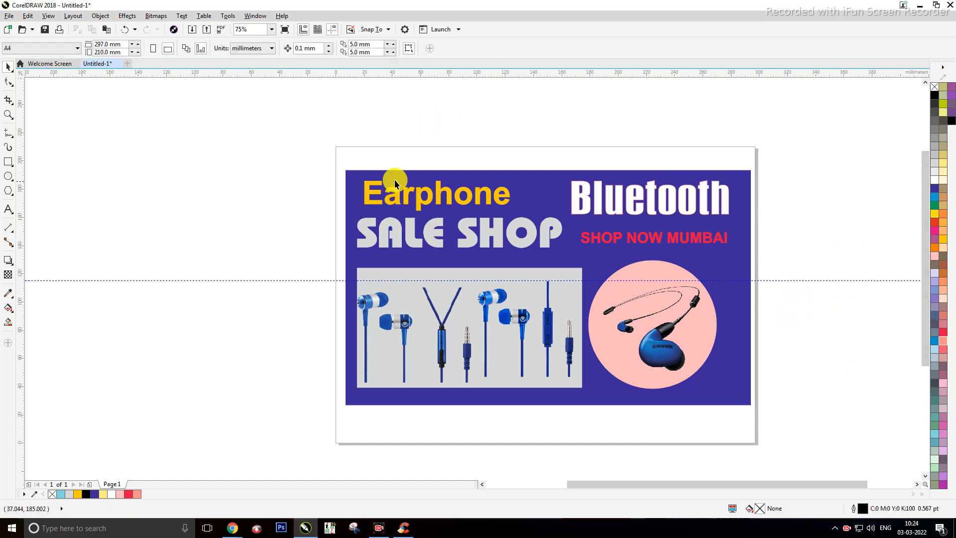
scroll(429, 187, "up", 2)
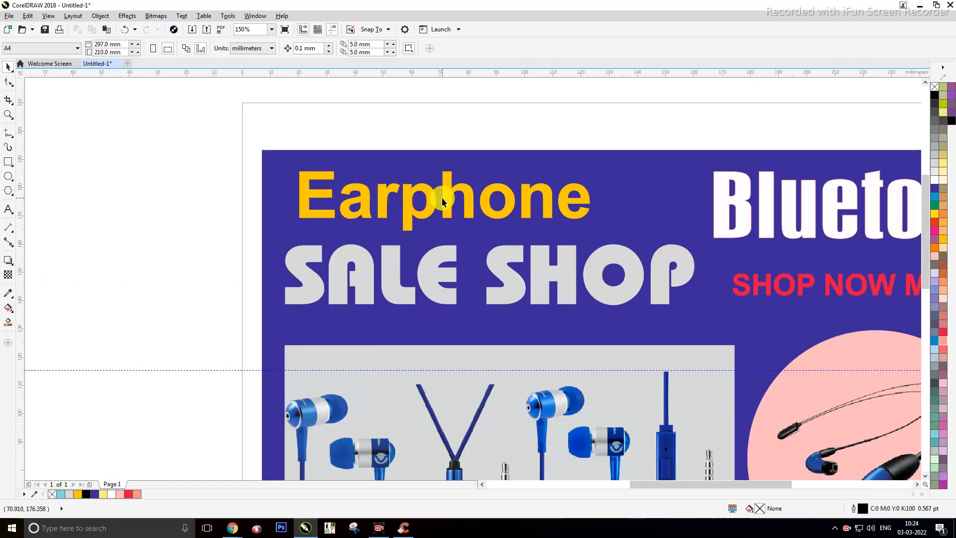
scroll(441, 197, "down", 2)
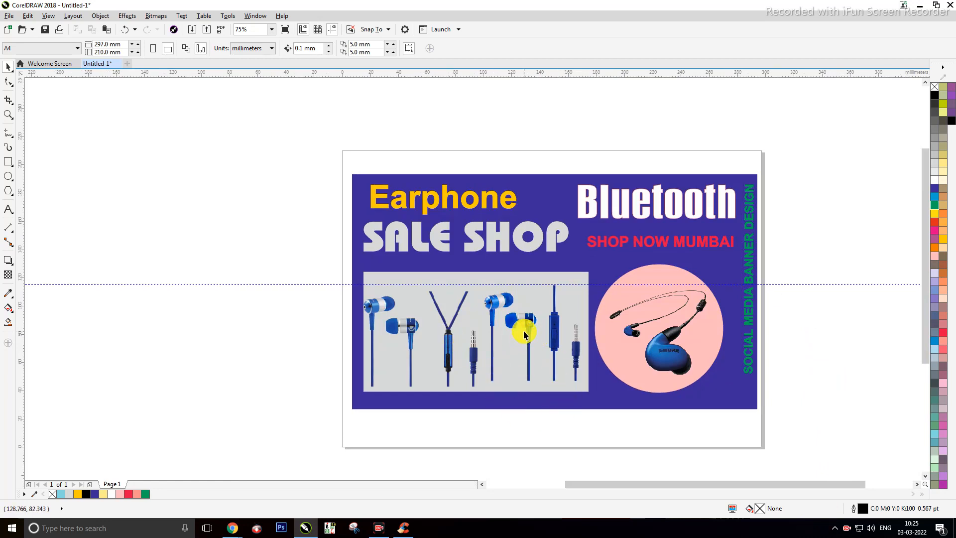
Move the "20 % OFF" text from outside the page into the gap between the "Earphone" and "Bluetooth" headings.
scroll(523, 330, "down", 2)
left_click_drag(214, 450, 305, 321)
left_click_drag(205, 474, 322, 406)
scroll(611, 333, "up", 2)
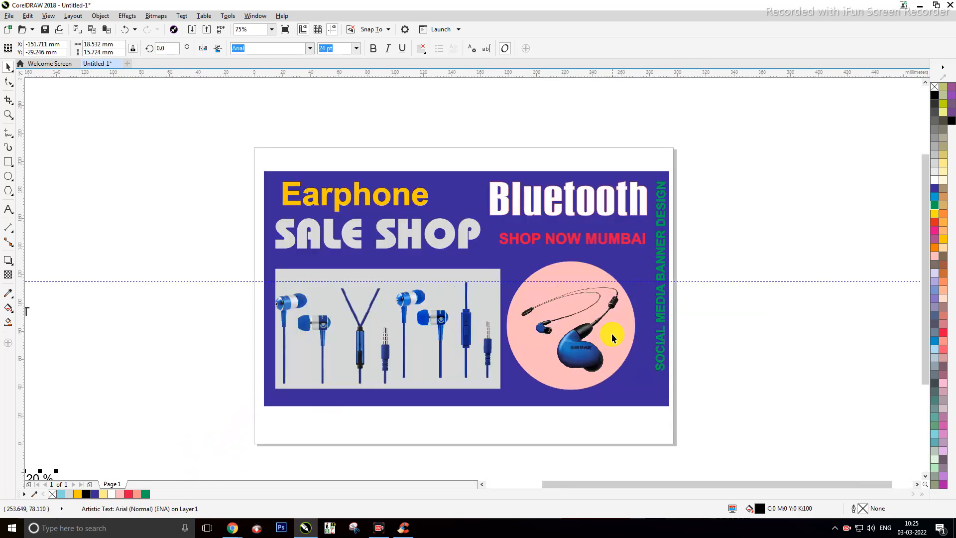
scroll(220, 430, "down", 2)
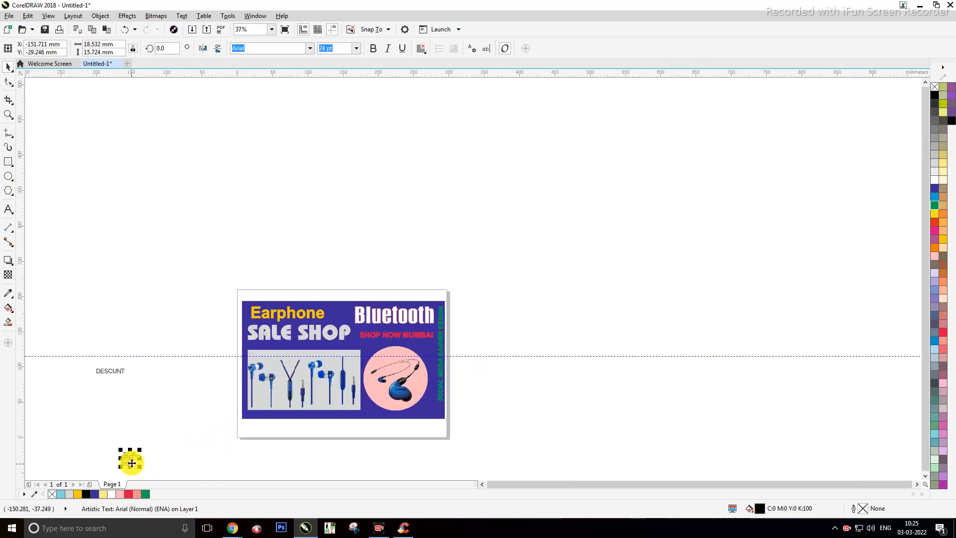
left_click_drag(128, 457, 338, 314)
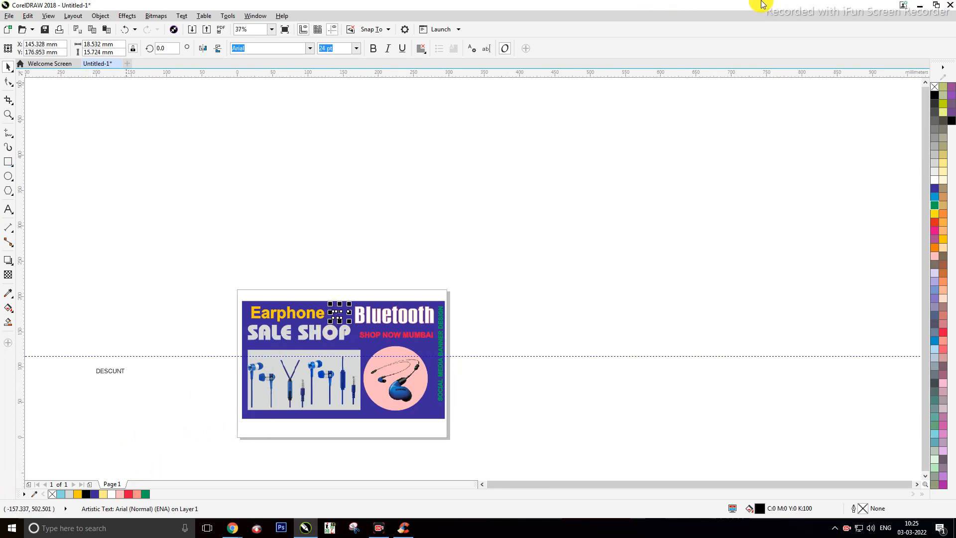
Make the "20 % OFF" text bold and give it a cyan fill and outline (C:100 M:0 Y:0 K:0).
left_click(374, 50)
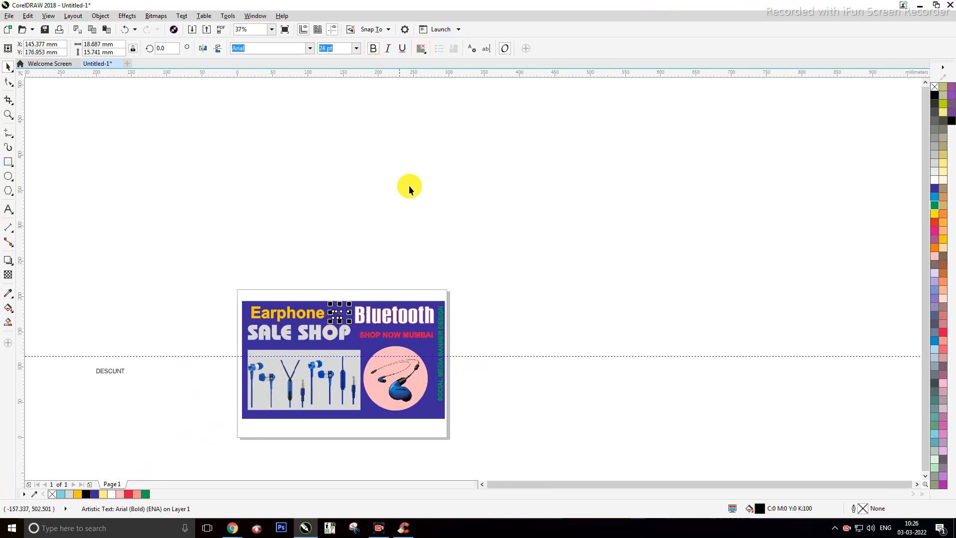
scroll(363, 300, "up", 2)
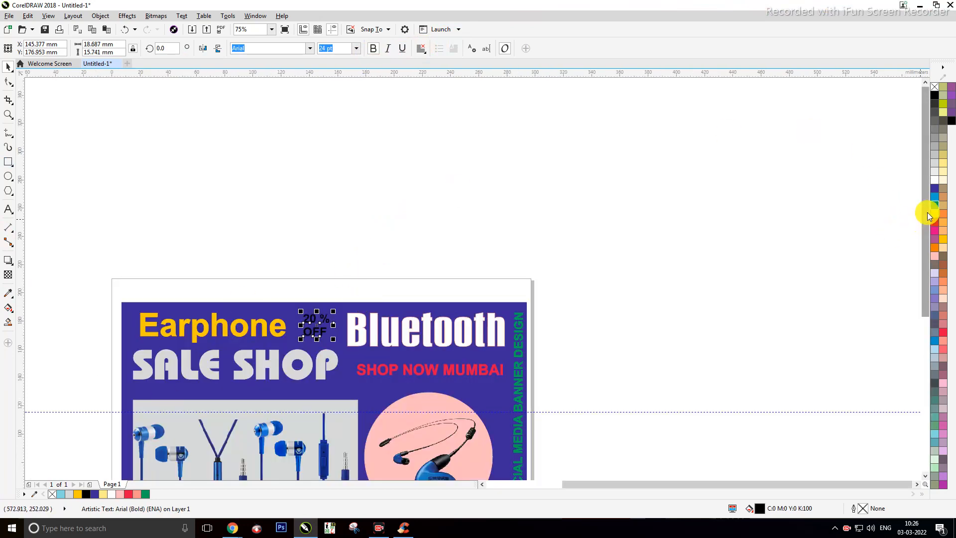
left_click(935, 197)
left_click(781, 230)
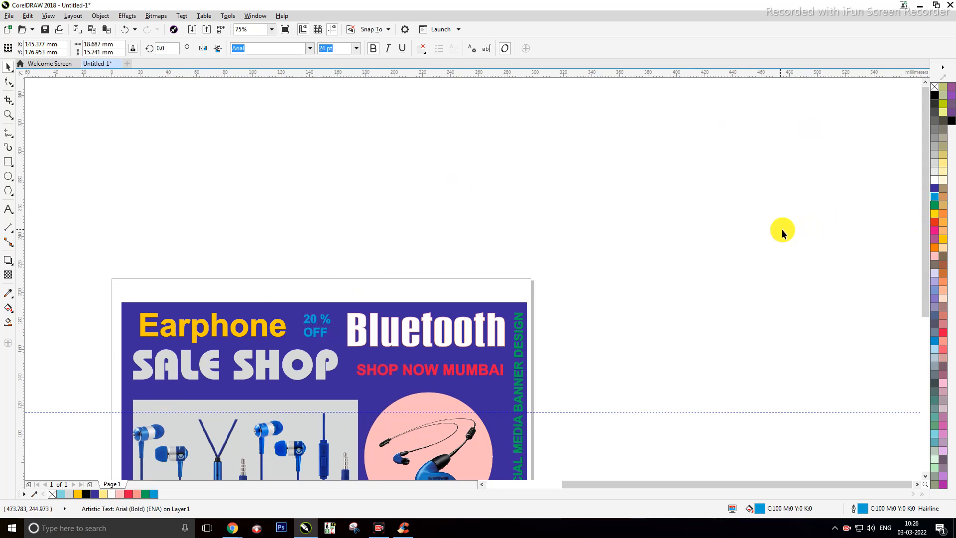
scroll(315, 338, "up", 2)
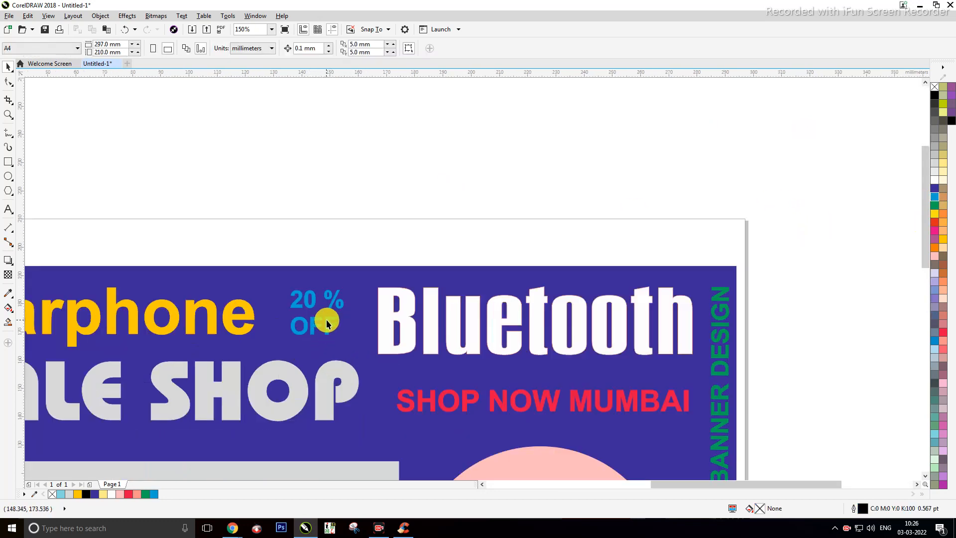
scroll(327, 318, "down", 2)
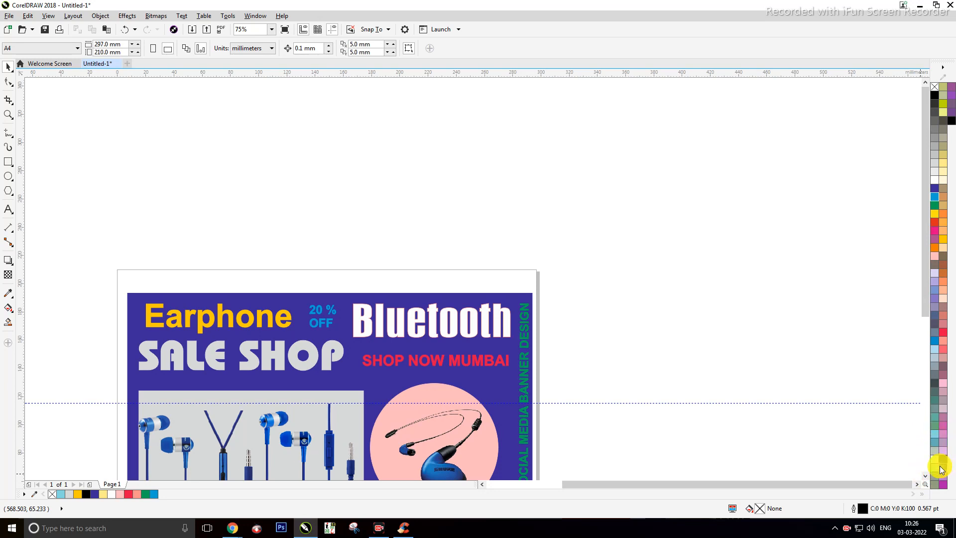
left_click(940, 467)
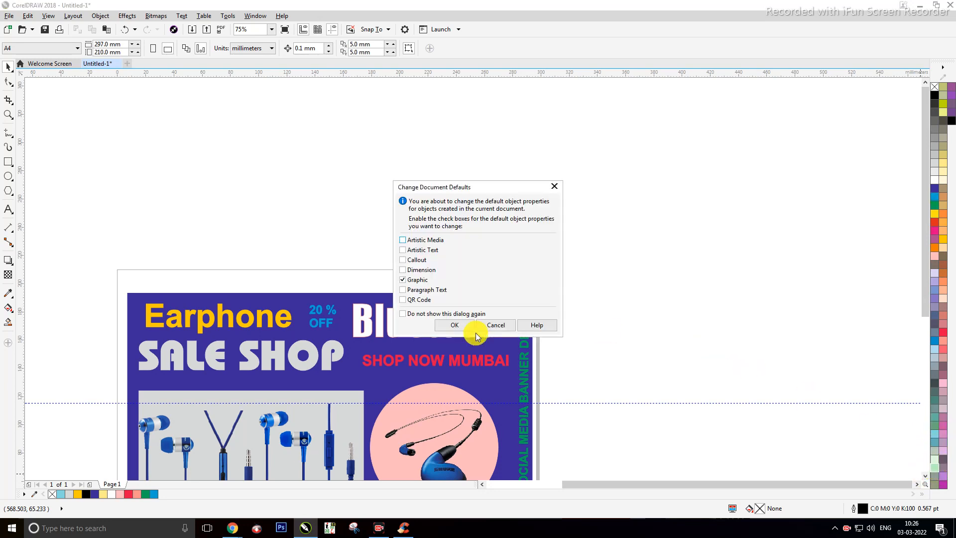
left_click(494, 327)
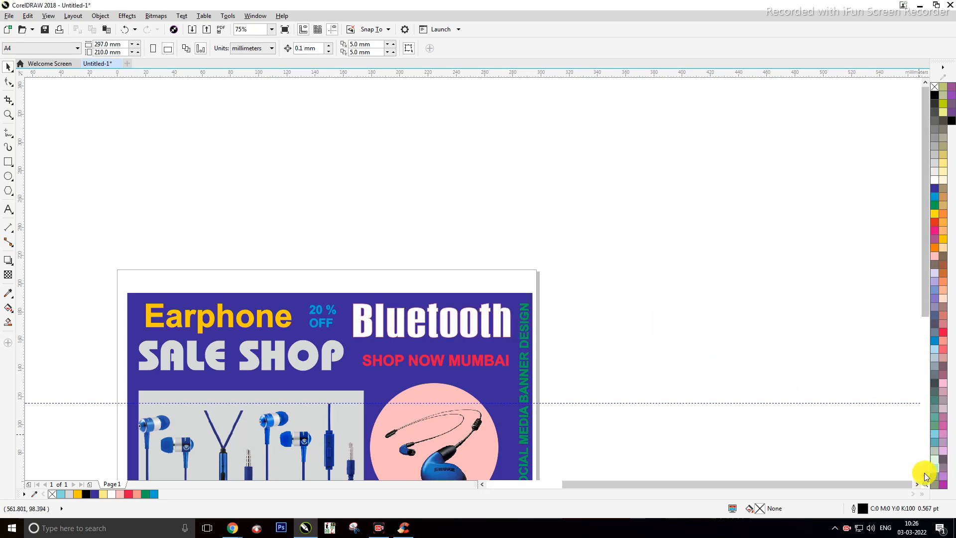
scroll(924, 476, "down", 5)
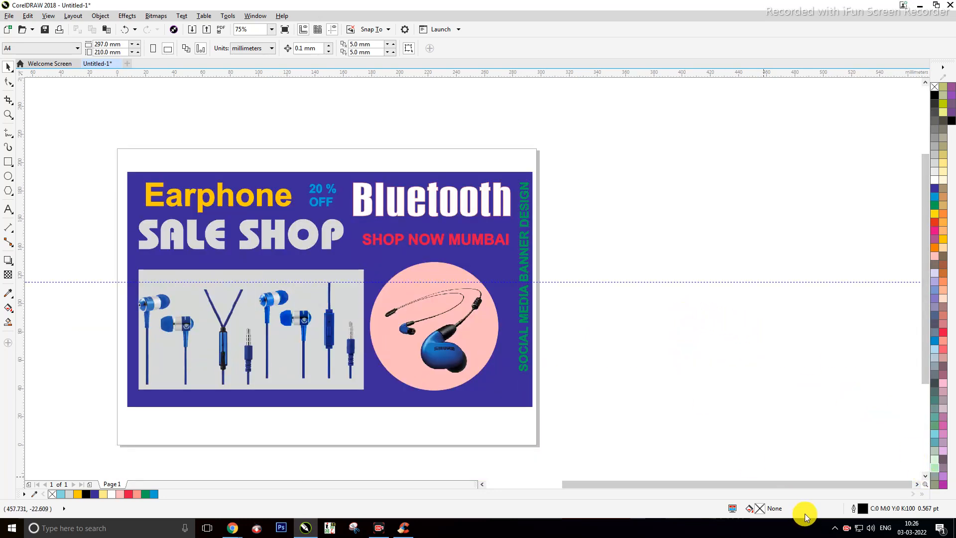
scroll(823, 506, "down", 1)
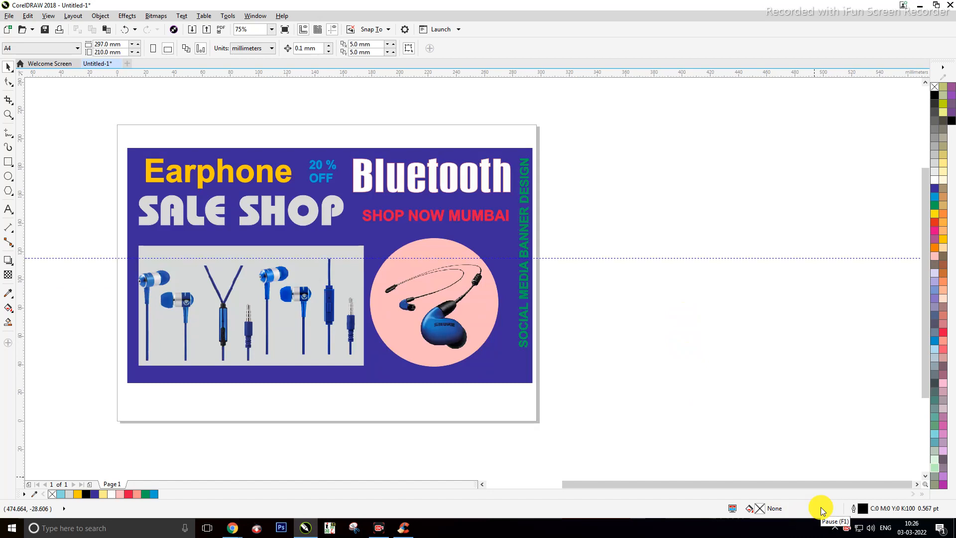